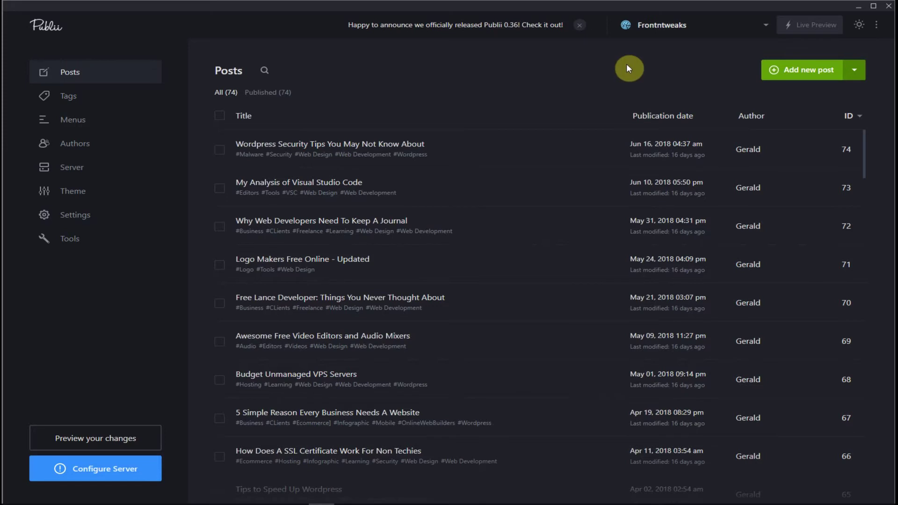
Try the light appearance, switch back to dark, and open the Site Settings page.
left_click(860, 28)
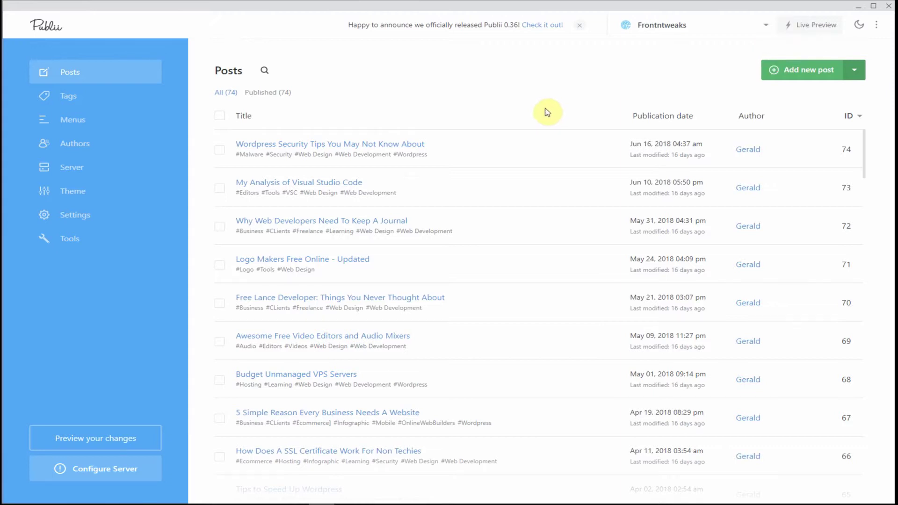
left_click(860, 27)
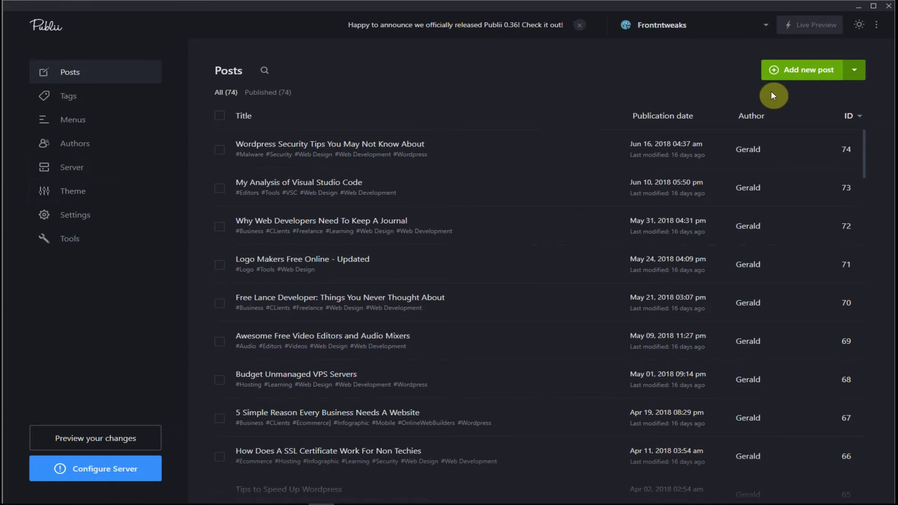
left_click(73, 220)
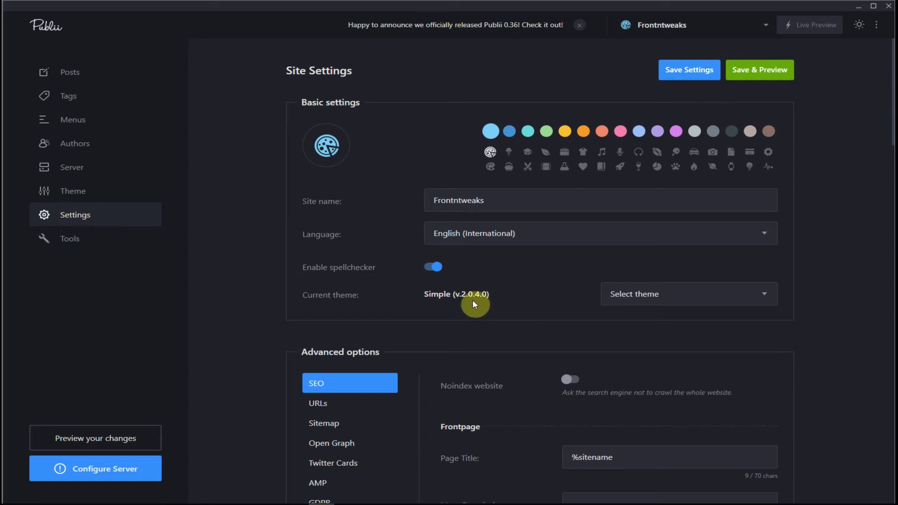
Check the Select theme dropdown options and close it, keeping Simple as the theme.
left_click(636, 294)
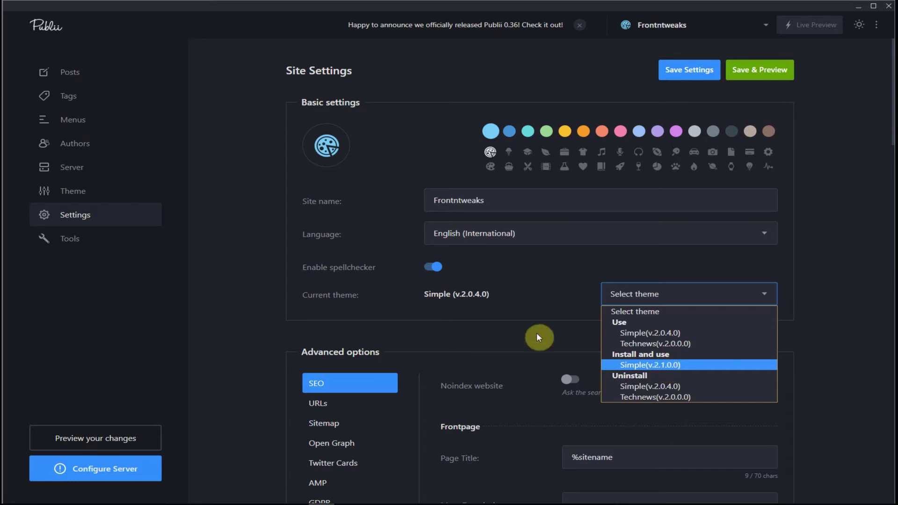
left_click(533, 308)
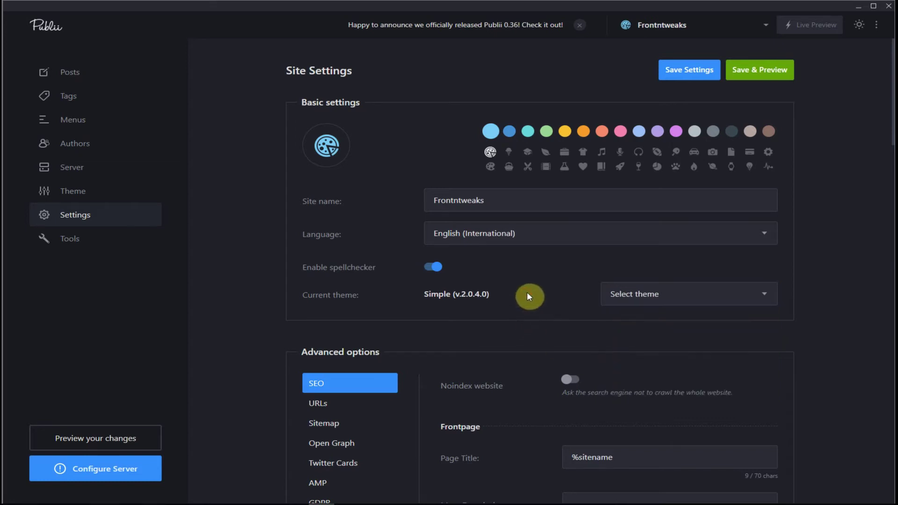
Go to Themes from the three-dots menu to reach the Publii Marketplace.
left_click(876, 26)
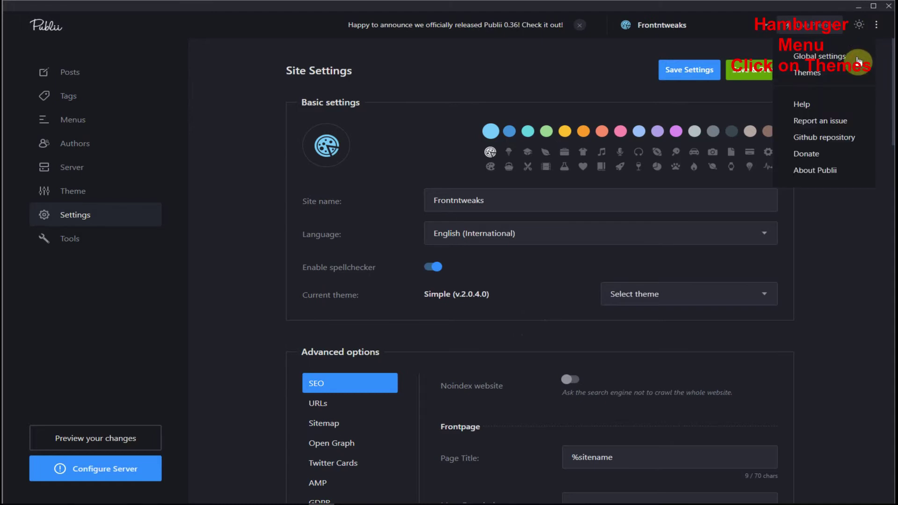
left_click(816, 73)
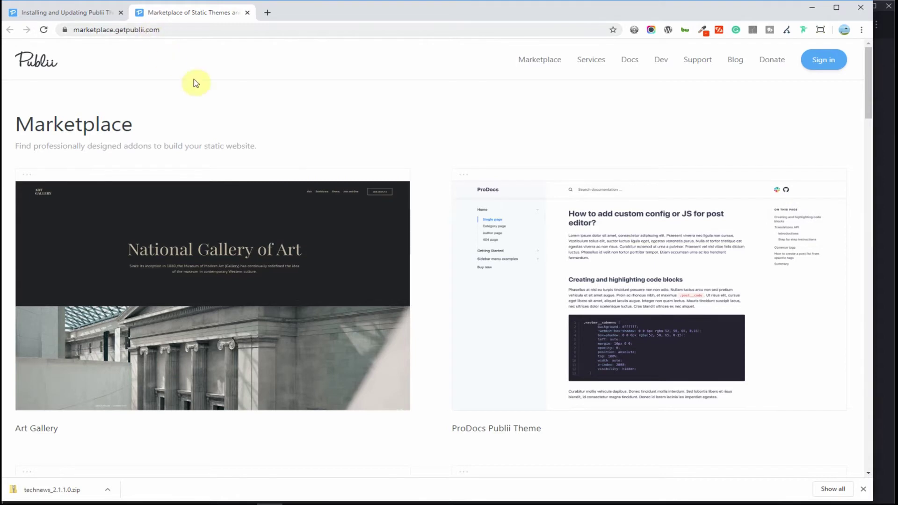
Browse the marketplace theme cards and open the Art Gallery product page (v1.1.0.0, €29.00).
scroll(495, 287, "down", 5)
scroll(505, 309, "down", 5)
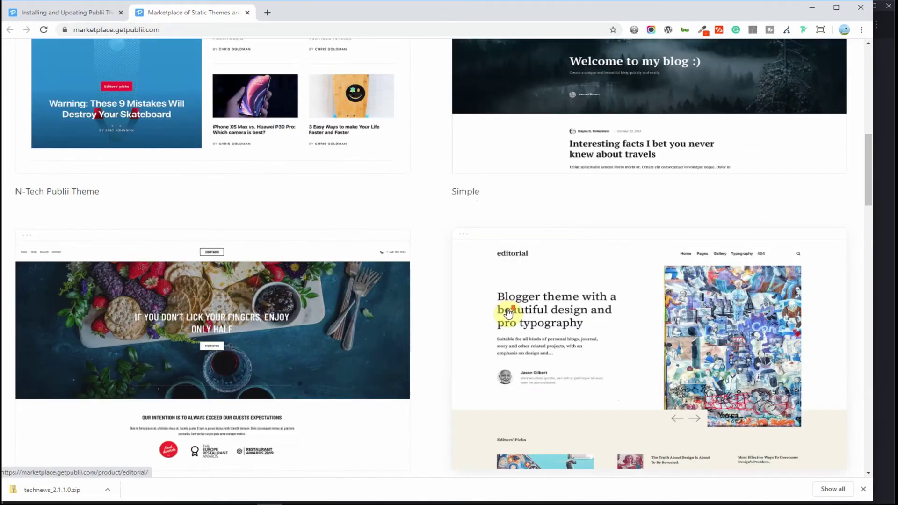
scroll(506, 311, "down", 16)
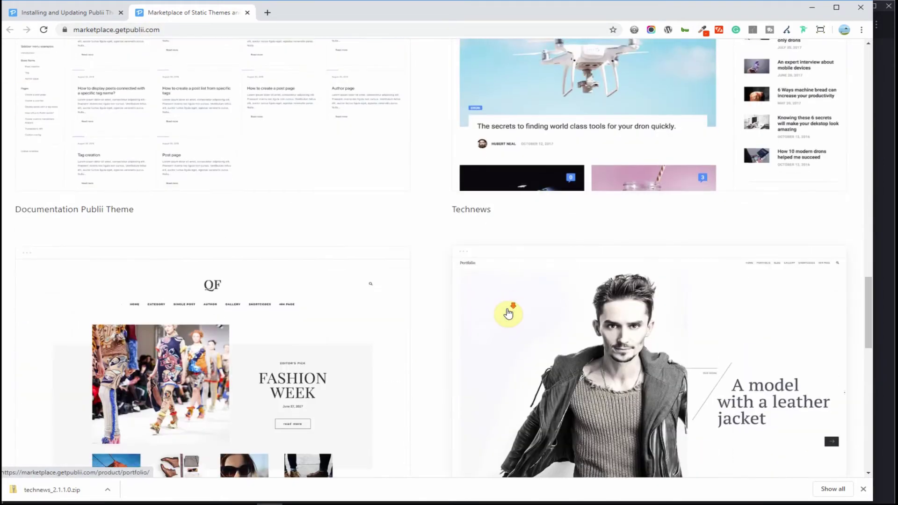
scroll(508, 313, "down", 15)
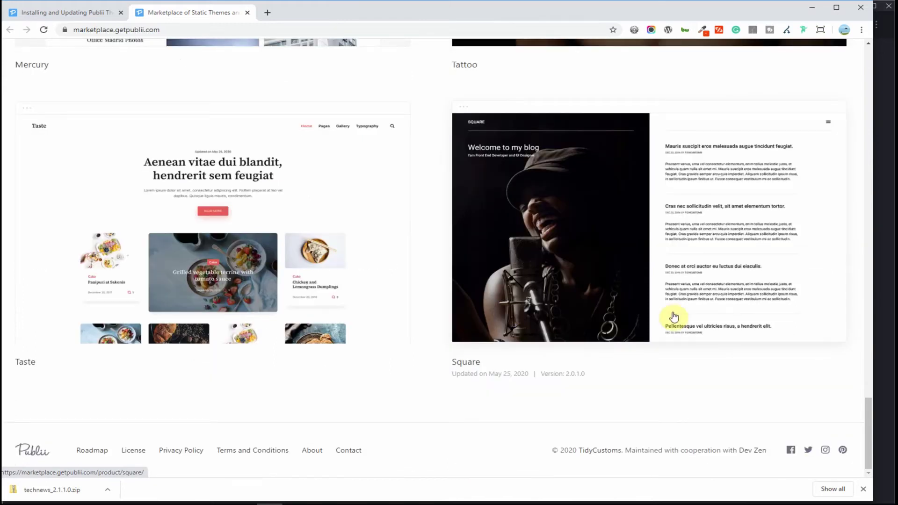
scroll(674, 317, "up", 15)
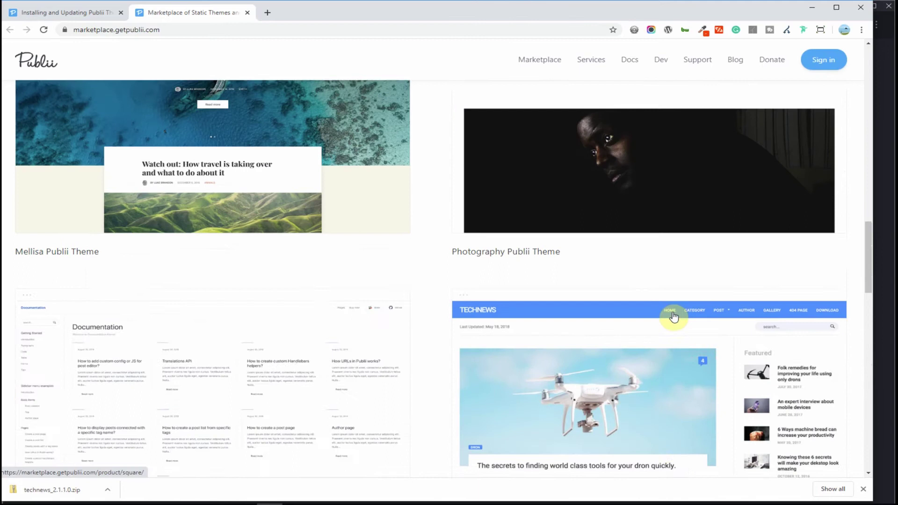
scroll(674, 317, "up", 15)
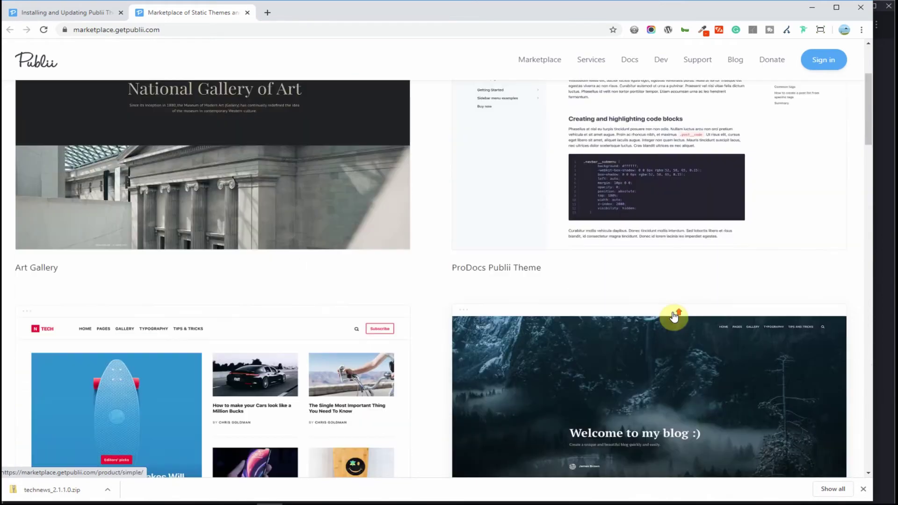
scroll(674, 317, "up", 3)
scroll(674, 316, "down", 3)
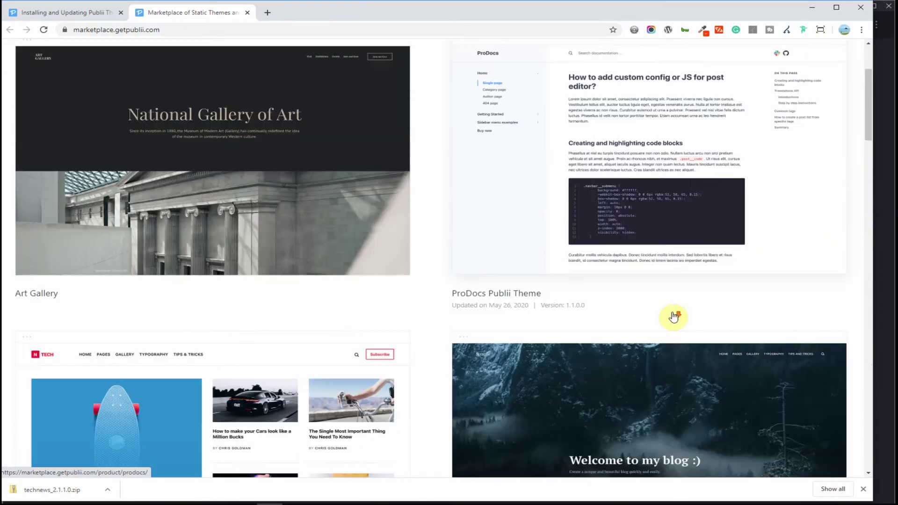
scroll(674, 316, "down", 1)
left_click(303, 176)
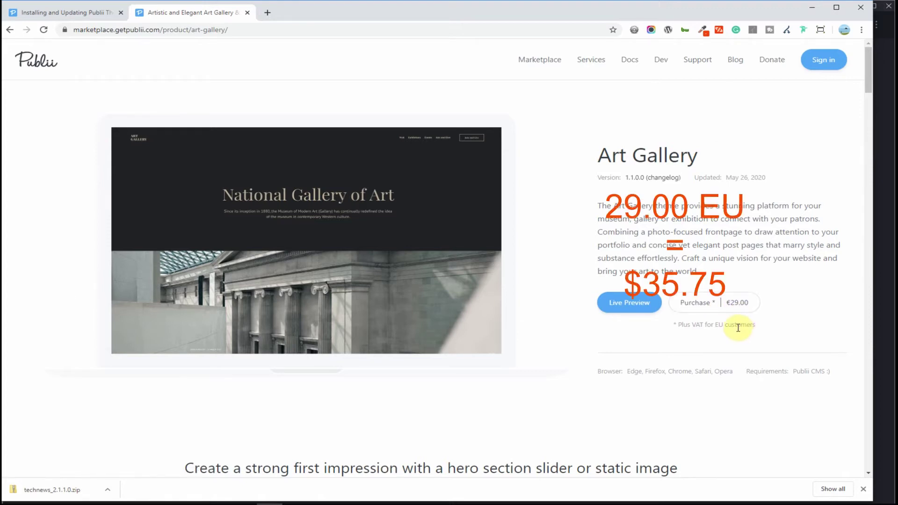
Launch the Art Gallery live demo and scroll through its gray variant.
scroll(740, 329, "down", 5)
scroll(721, 323, "up", 5)
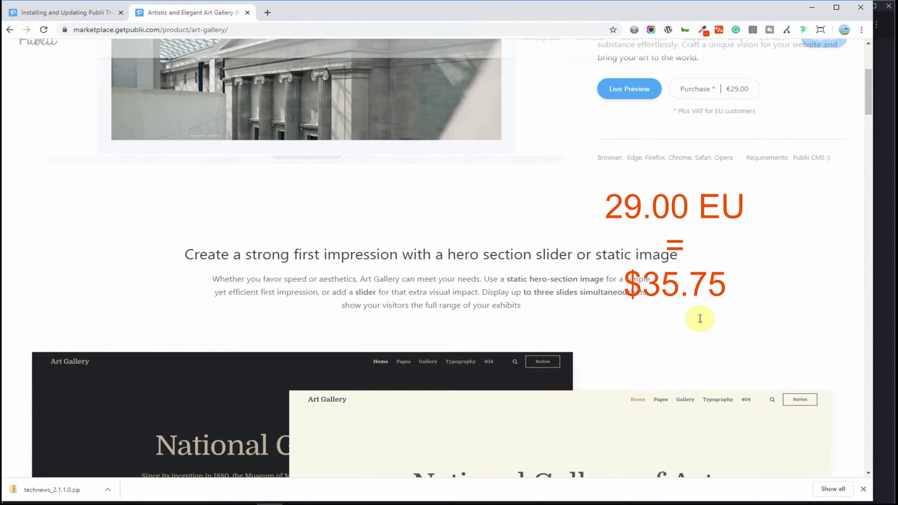
left_click(626, 257)
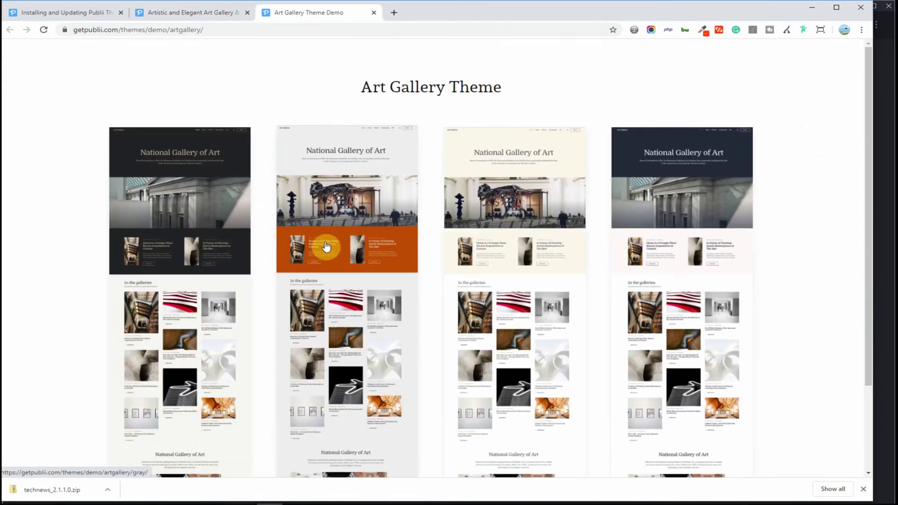
left_click(340, 248)
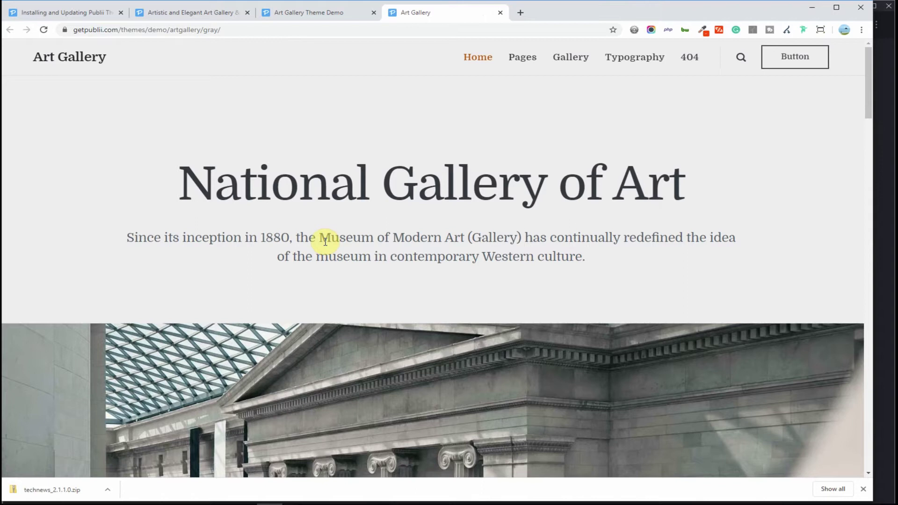
scroll(440, 308, "down", 10)
scroll(441, 308, "down", 14)
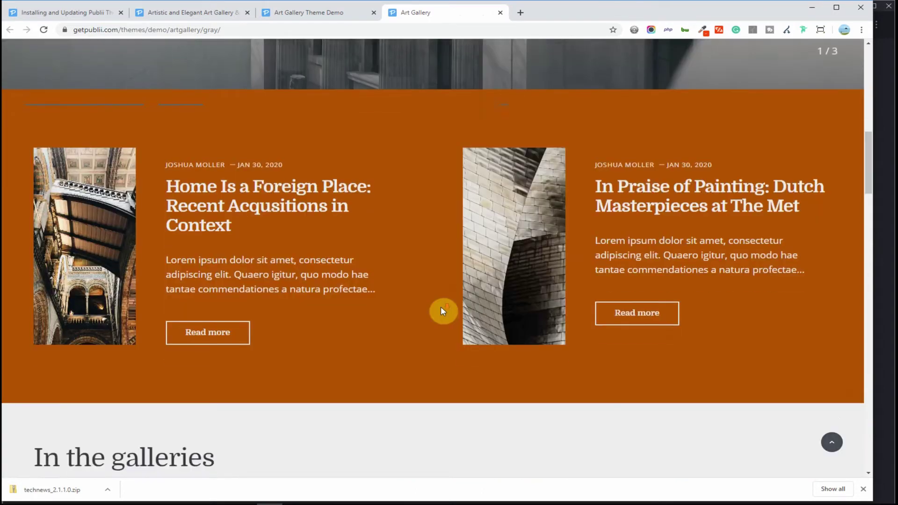
scroll(442, 312, "down", 4)
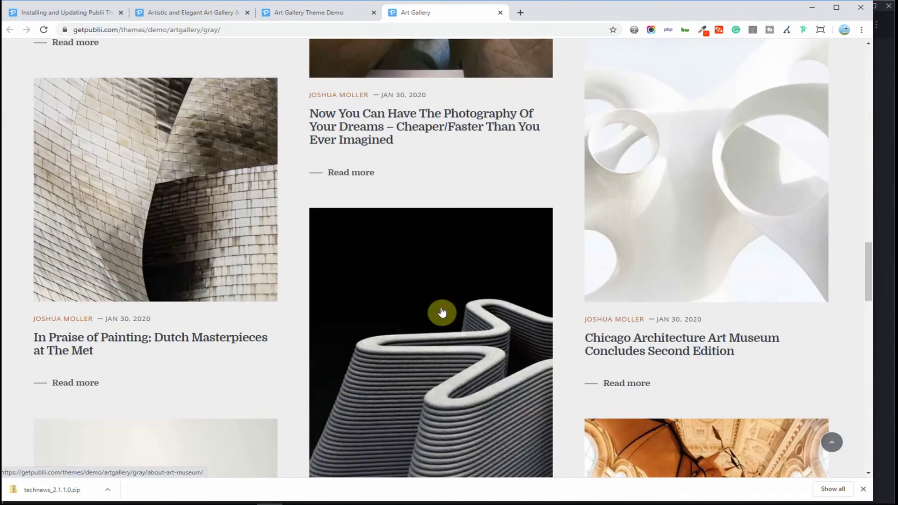
scroll(443, 311, "down", 10)
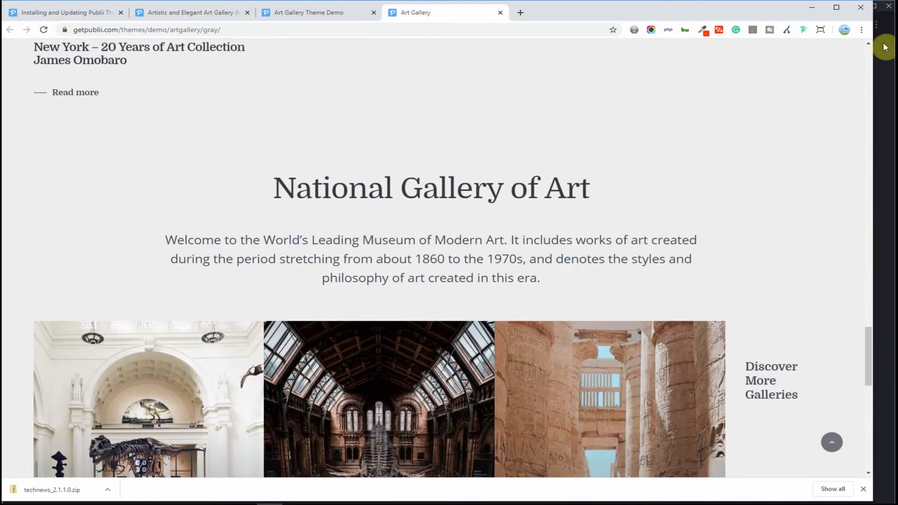
Close the gray demo and the Art Gallery demo overview tabs.
left_click(868, 49)
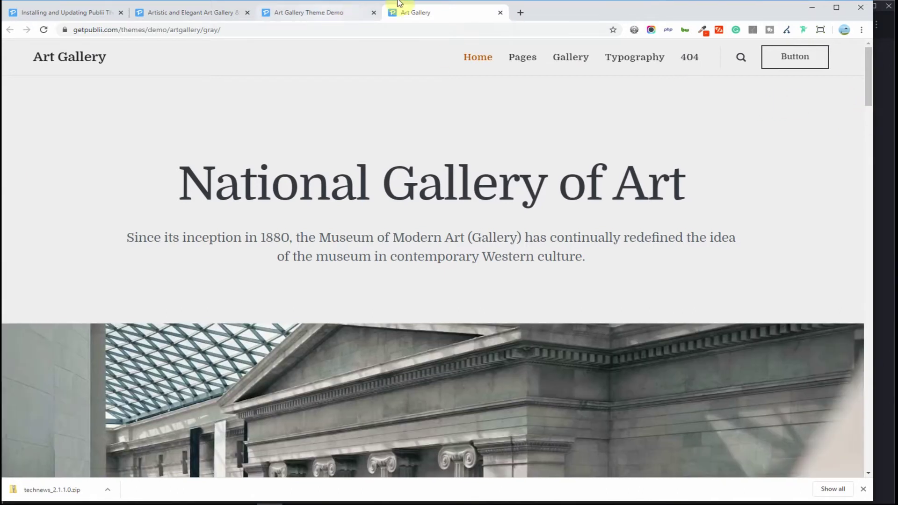
left_click(499, 13)
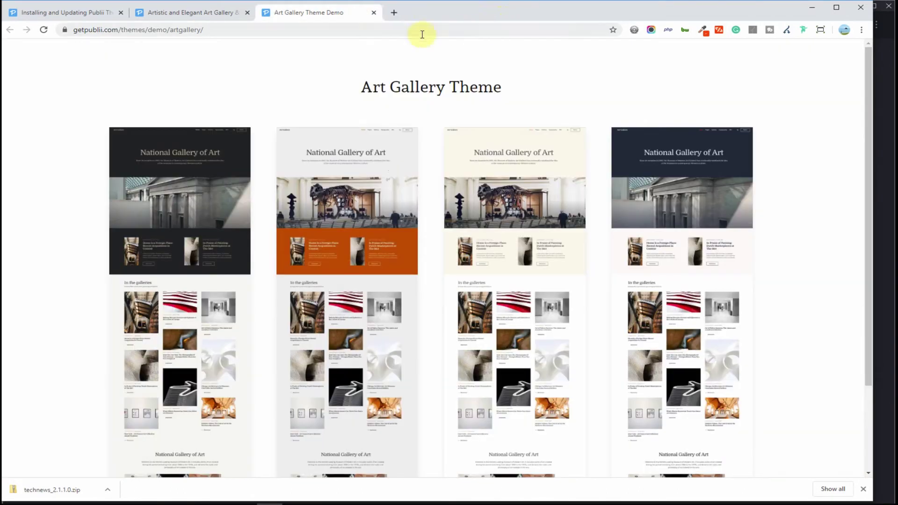
left_click(374, 13)
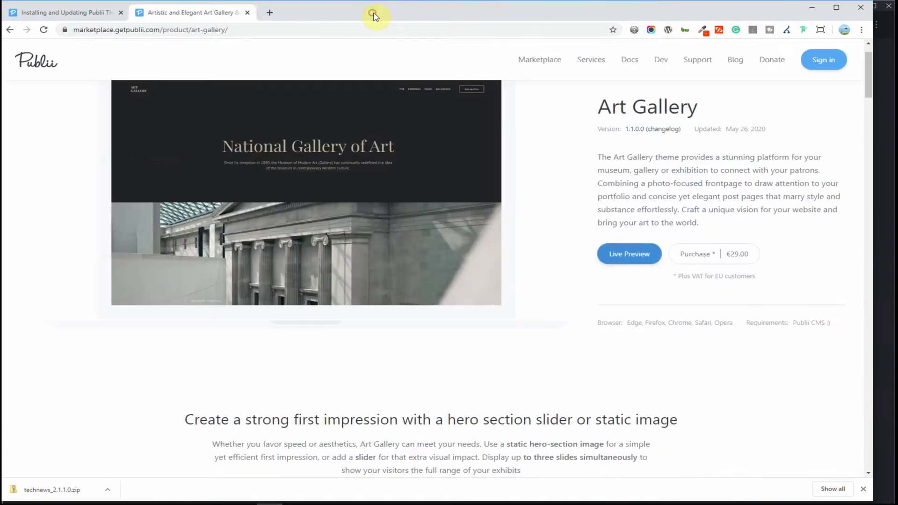
scroll(377, 111, "down", 2)
scroll(377, 110, "up", 2)
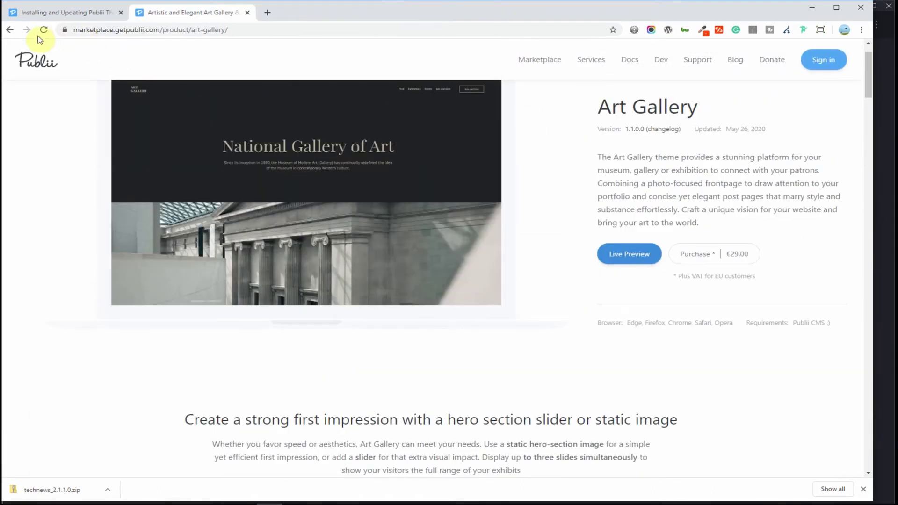
Visit the ProDocs product page, then return and scroll to the N-Tech and Simple cards.
left_click(9, 31)
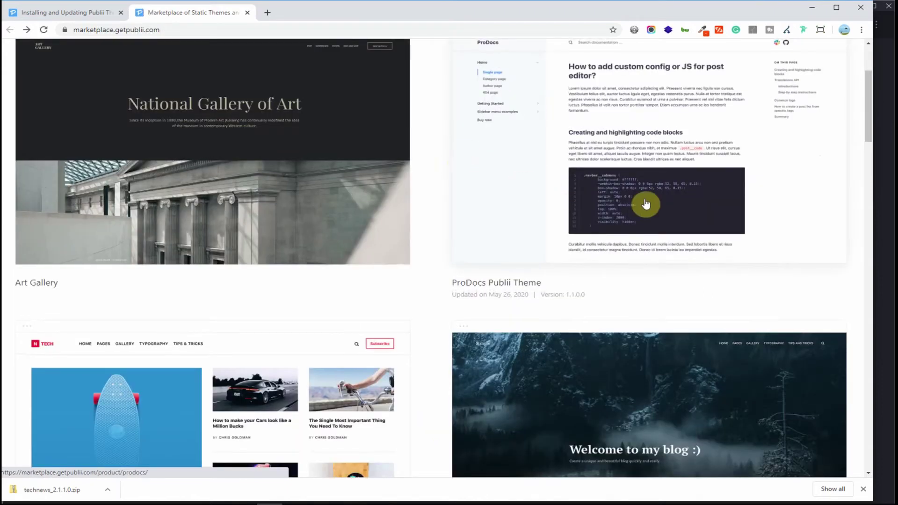
scroll(681, 206, "up", 2)
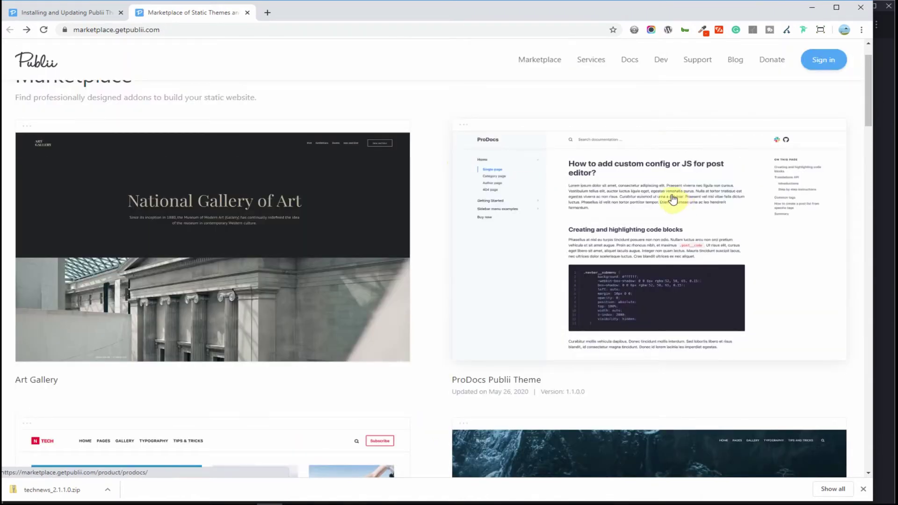
left_click(650, 240)
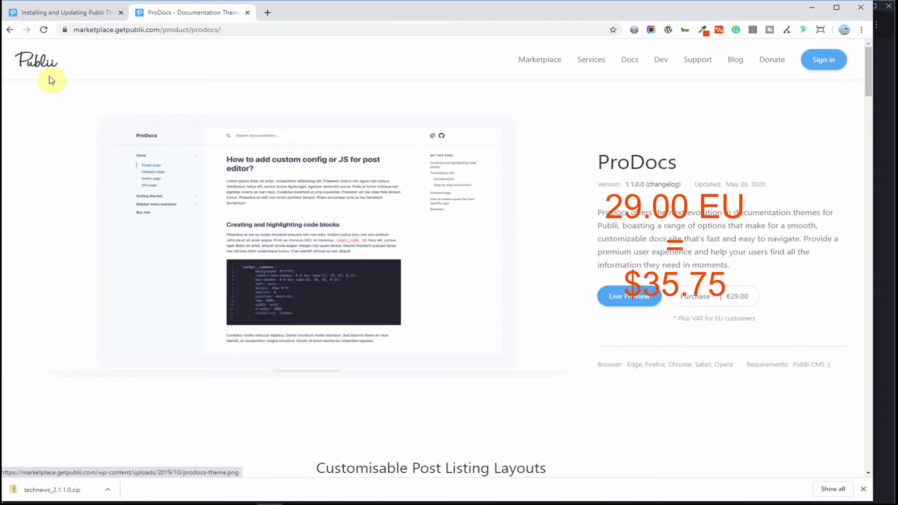
left_click(11, 30)
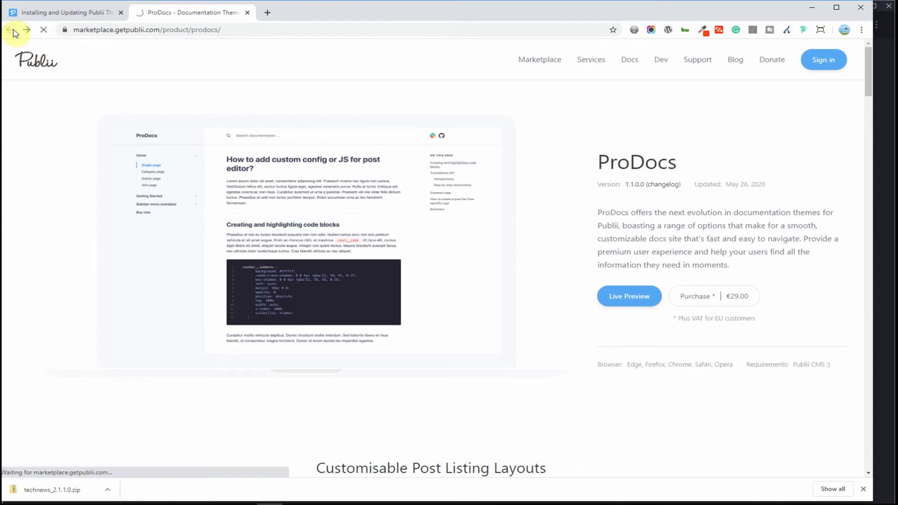
scroll(675, 216, "down", 4)
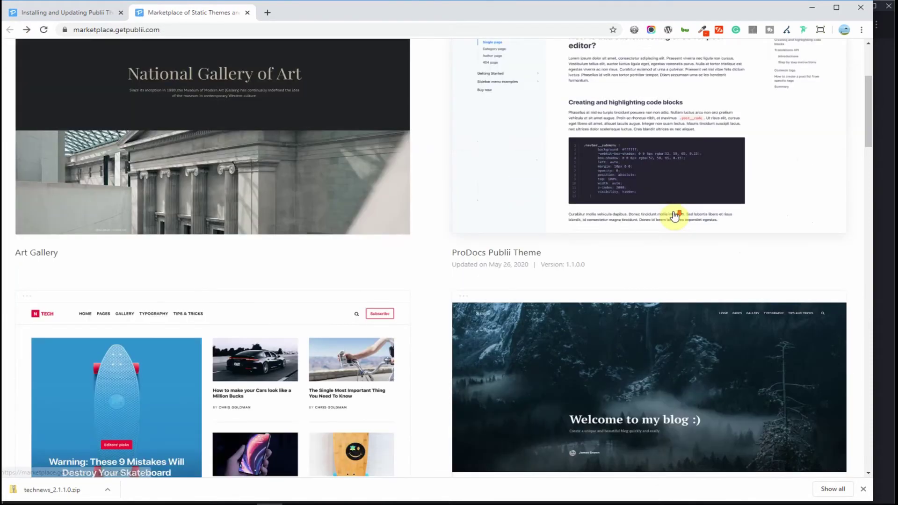
scroll(659, 214, "down", 3)
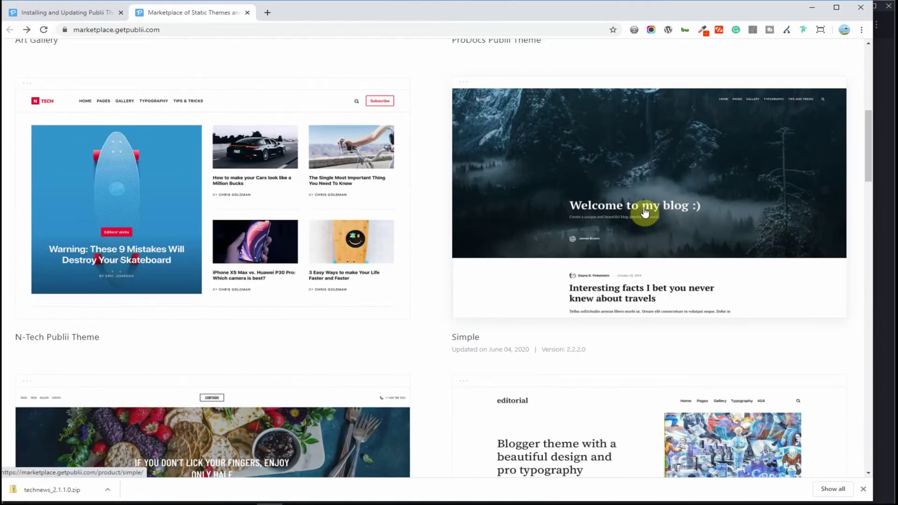
Open the Simple theme's product page from the marketplace list.
left_click(593, 234)
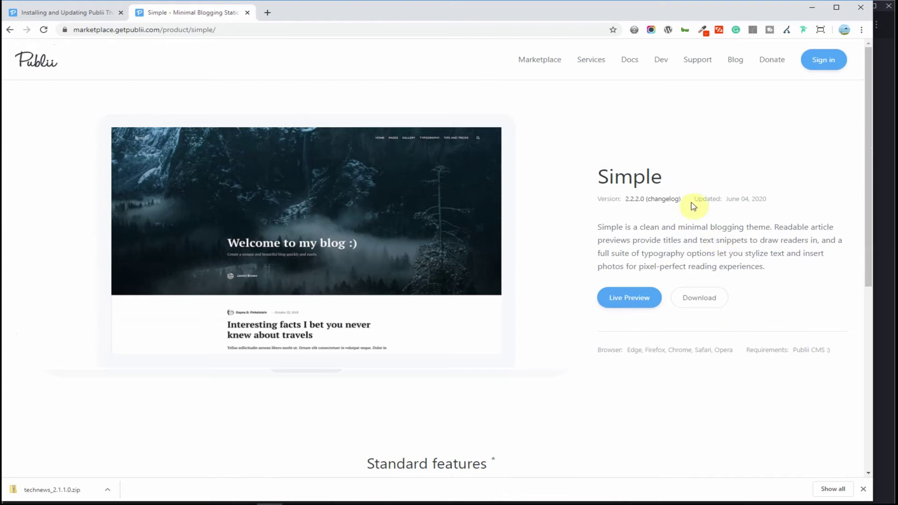
left_click(9, 30)
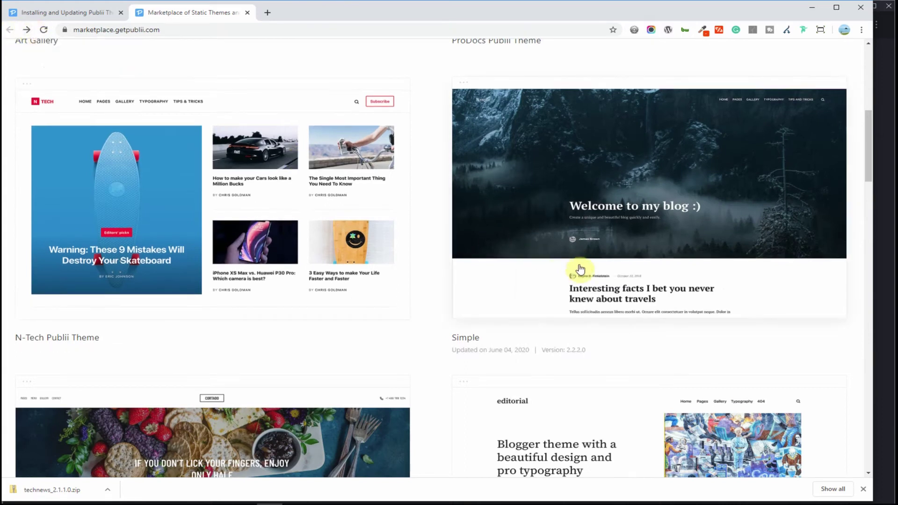
left_click(550, 261)
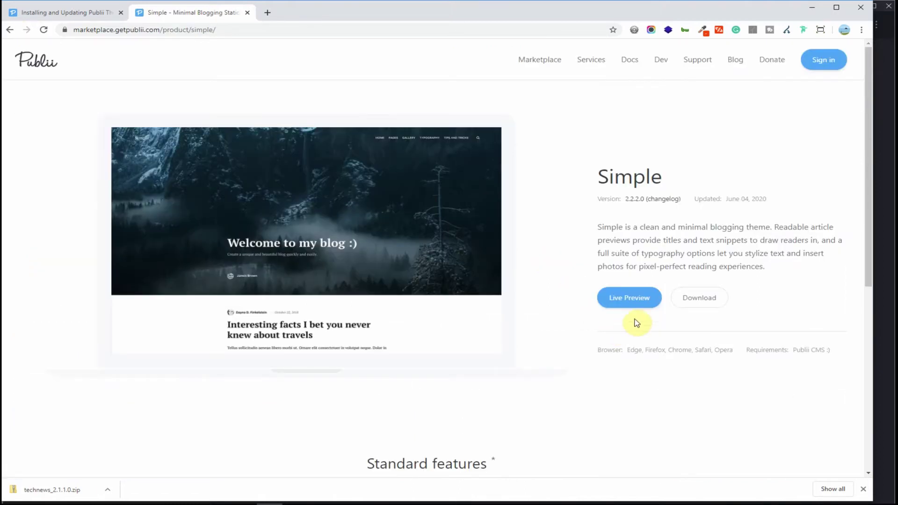
Launch the Simple live demo and scroll down to its footer and back.
left_click(646, 296)
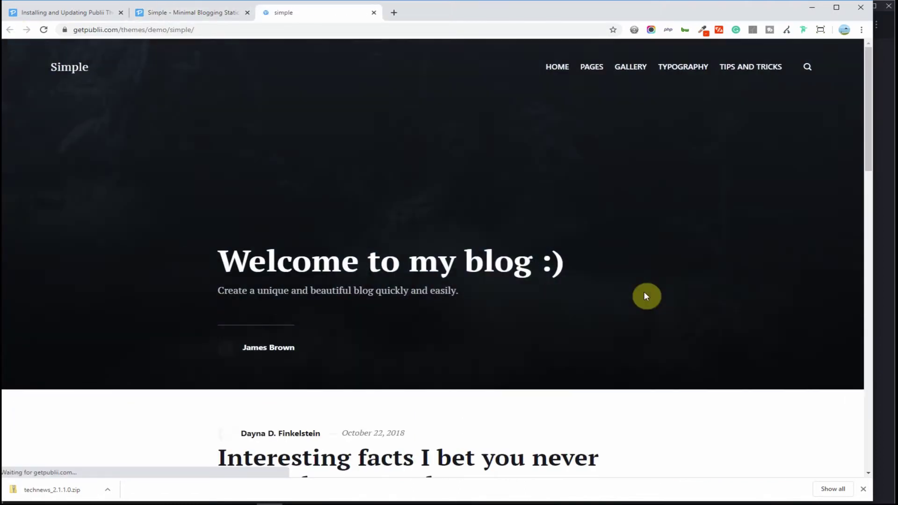
scroll(645, 295, "down", 8)
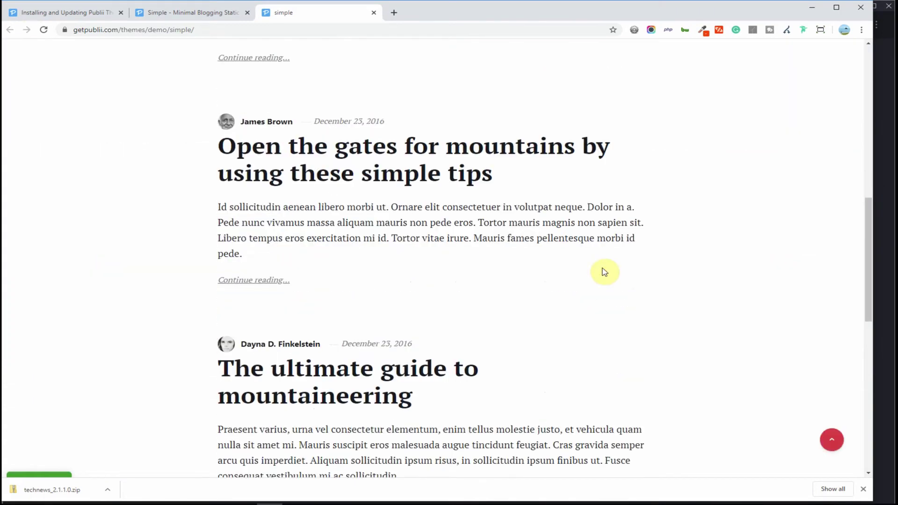
scroll(402, 361, "down", 11)
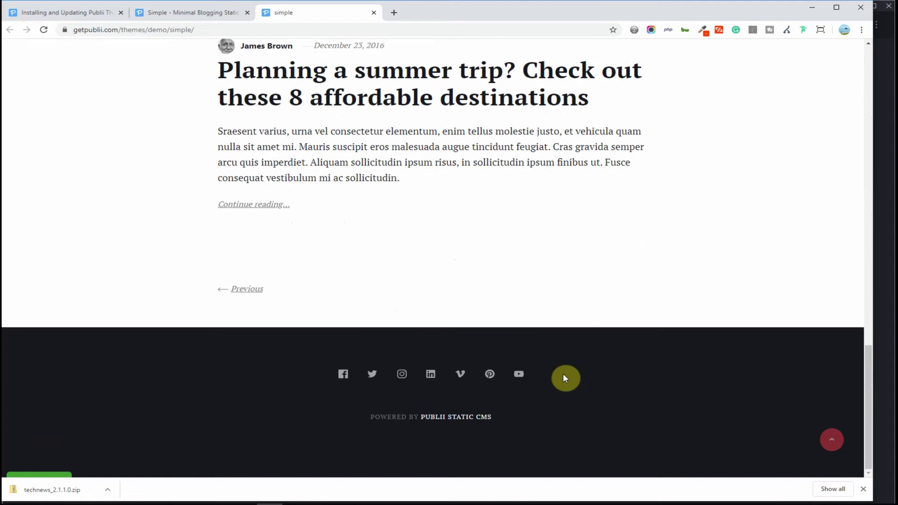
scroll(563, 378, "up", 20)
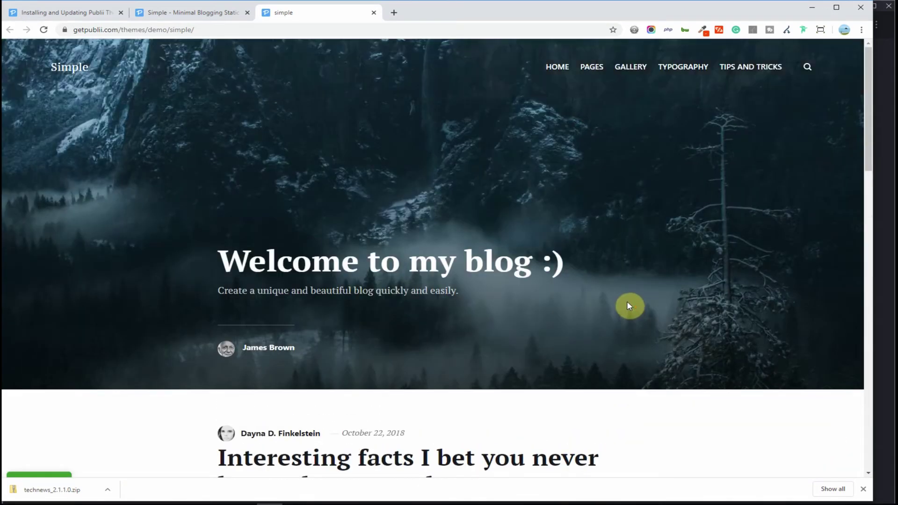
Close the Simple demo and open the Technews theme's page from the marketplace list.
left_click(374, 13)
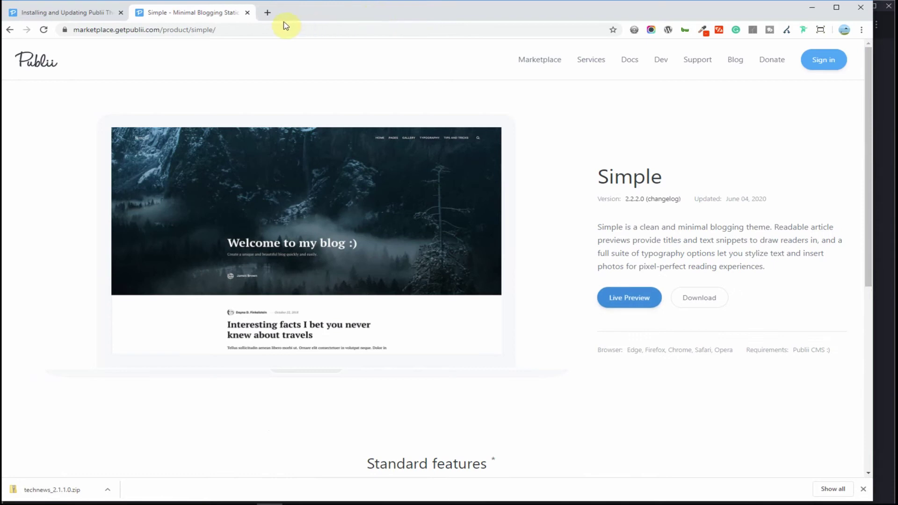
left_click(9, 32)
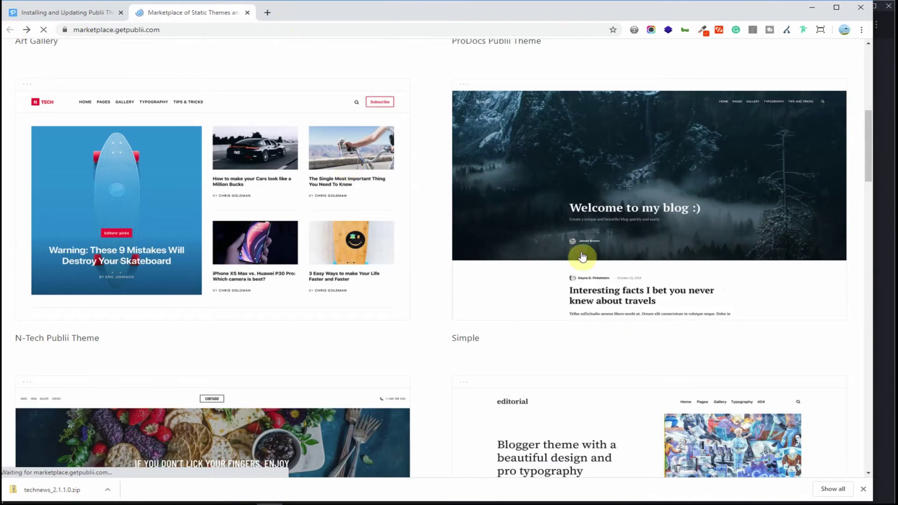
scroll(616, 286, "down", 5)
scroll(612, 269, "down", 10)
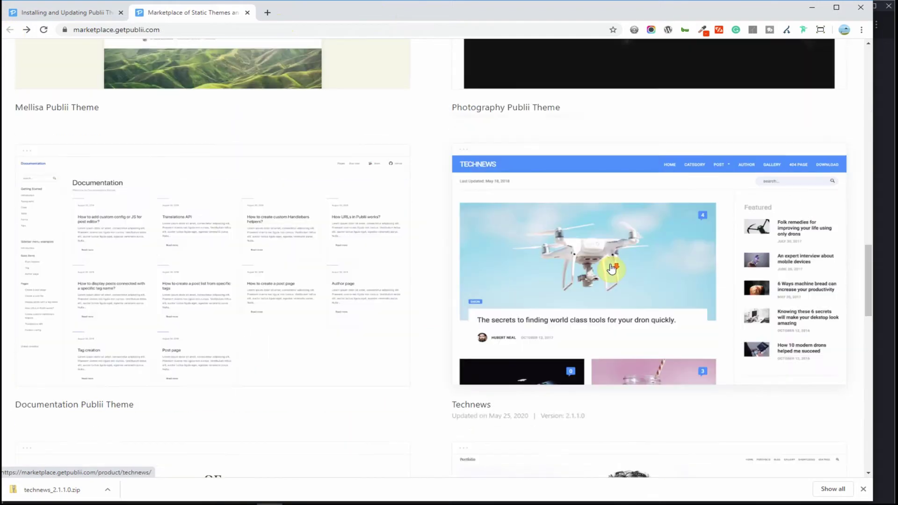
left_click(610, 267)
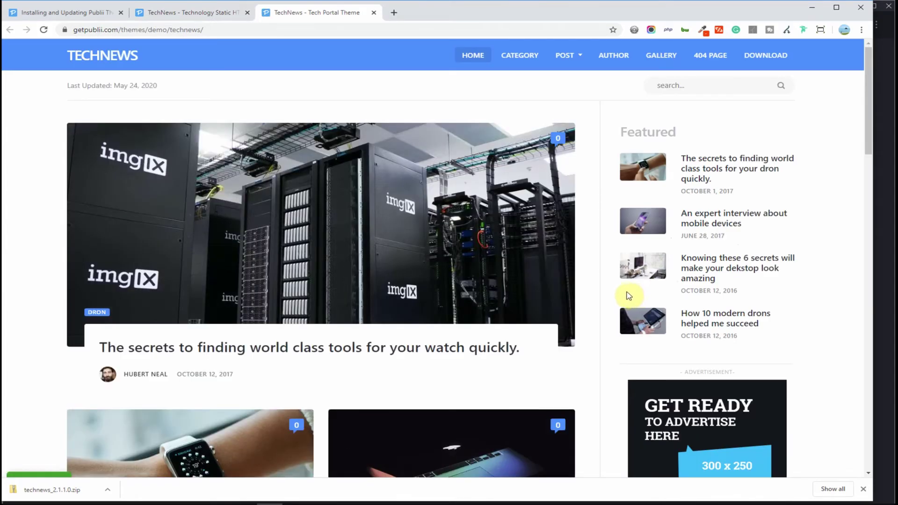
Scroll the Technews demo down to its 'Powered by Publii' footer and back up.
scroll(615, 294, "down", 6)
scroll(613, 293, "down", 6)
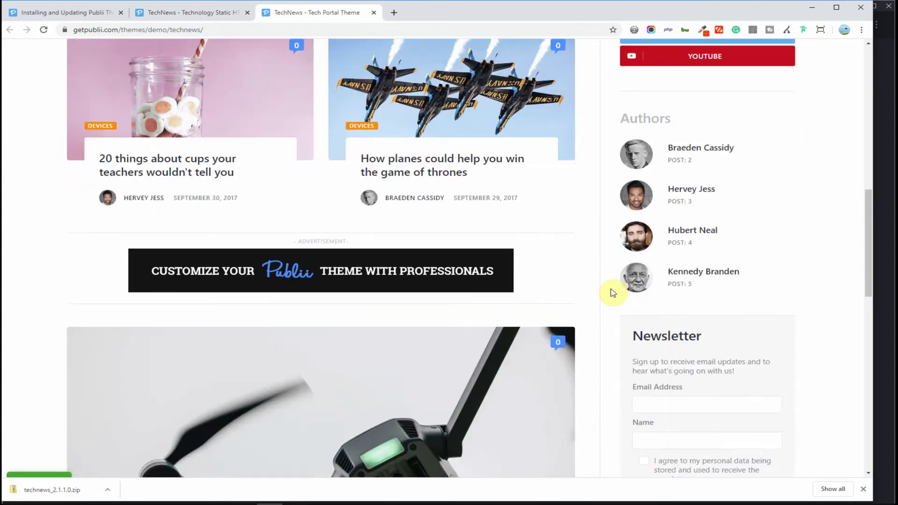
scroll(613, 294, "down", 6)
scroll(613, 293, "down", 6)
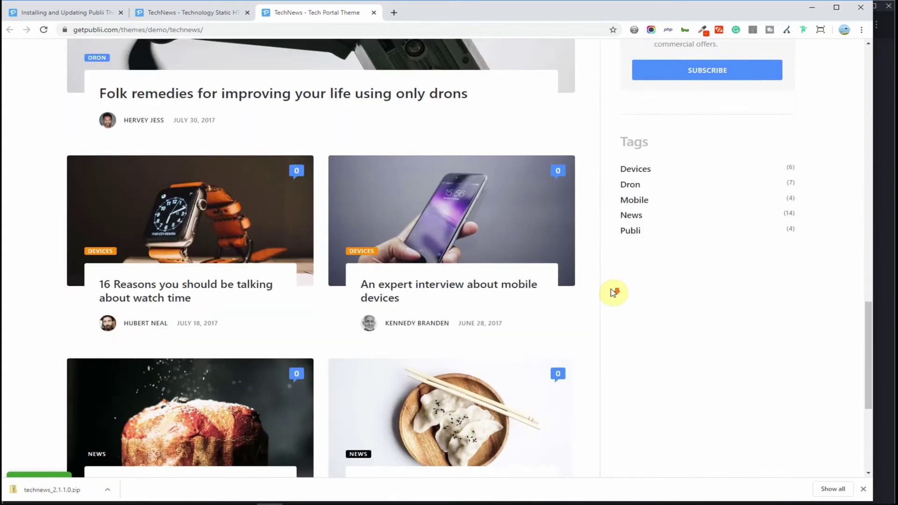
scroll(613, 294, "down", 3)
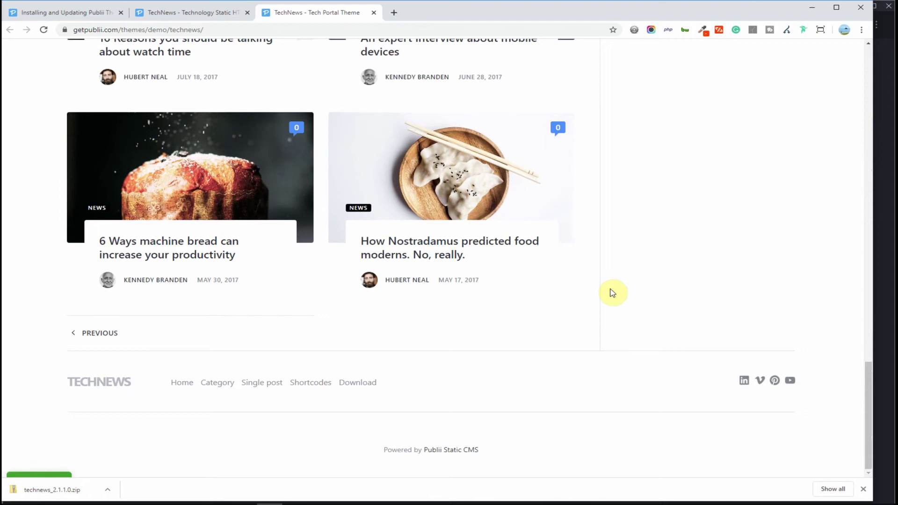
scroll(613, 293, "up", 15)
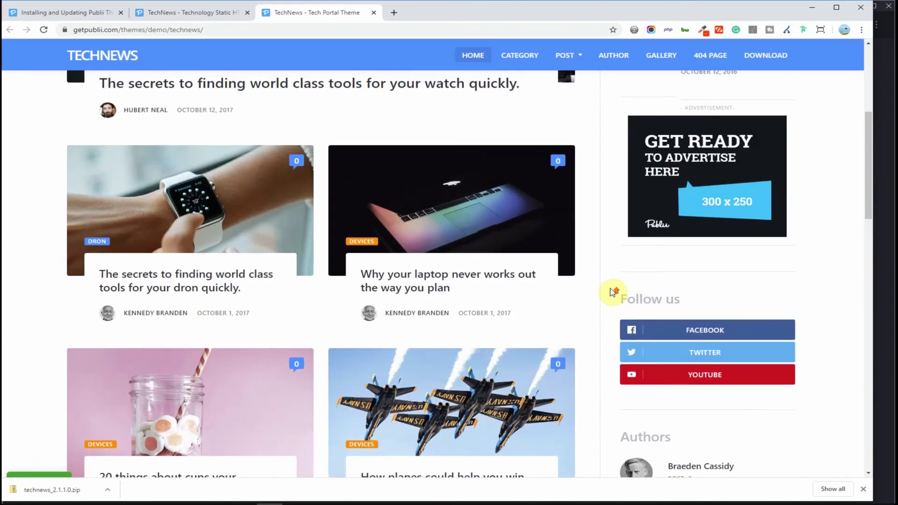
scroll(613, 293, "up", 5)
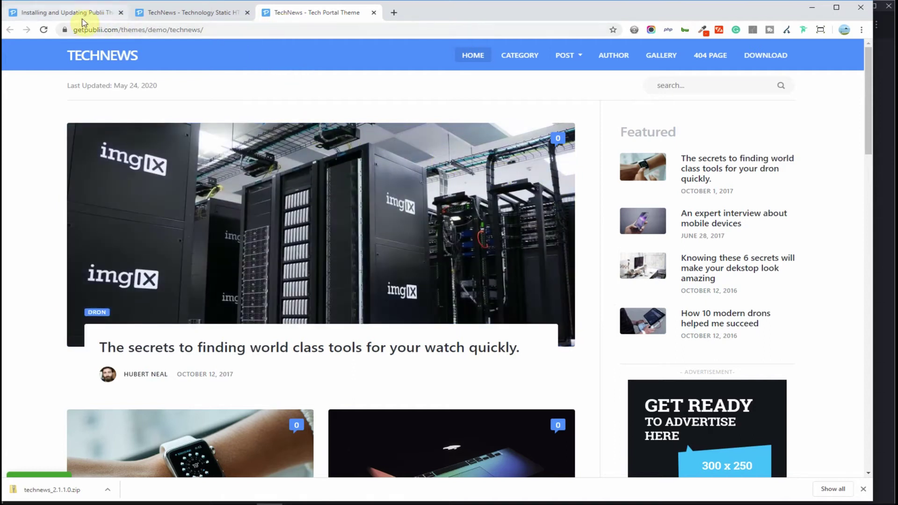
Close the Technews demo, download technews_2.1.1.0.zip, and switch to Publii's Themes screen.
left_click(374, 13)
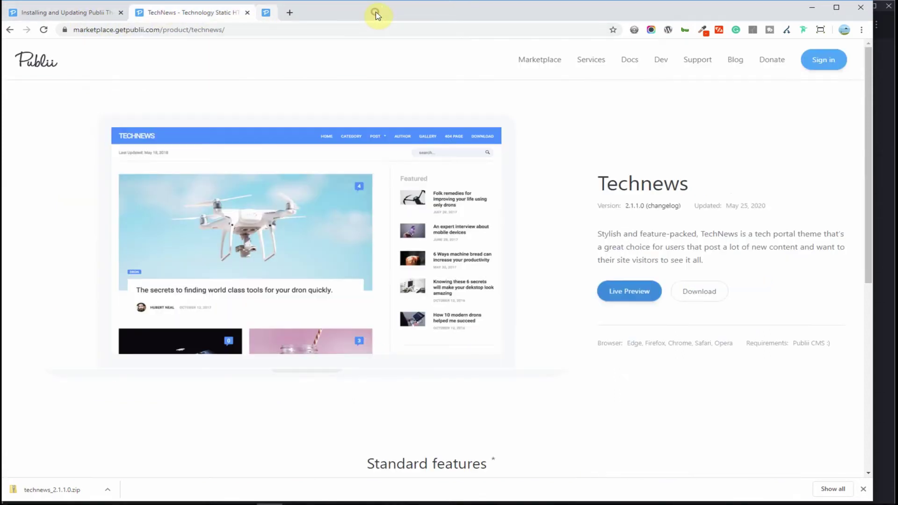
left_click(708, 297)
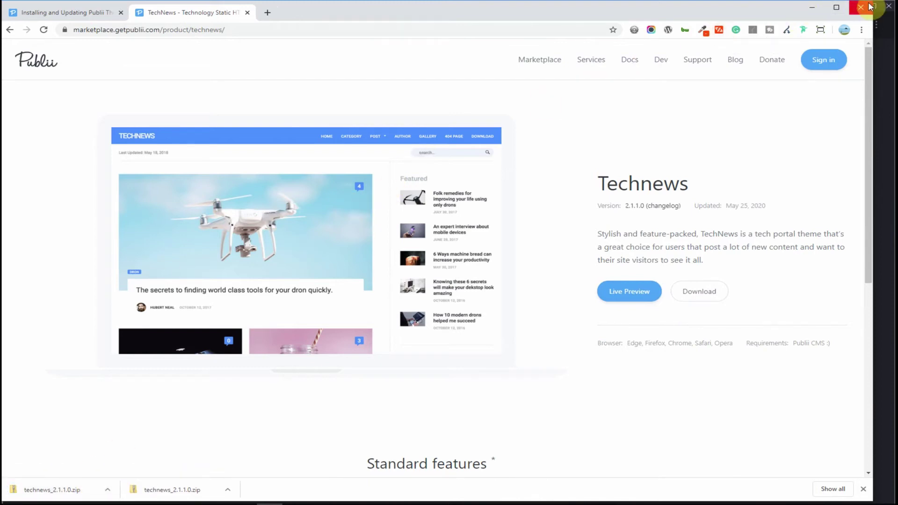
key("alt+Tab")
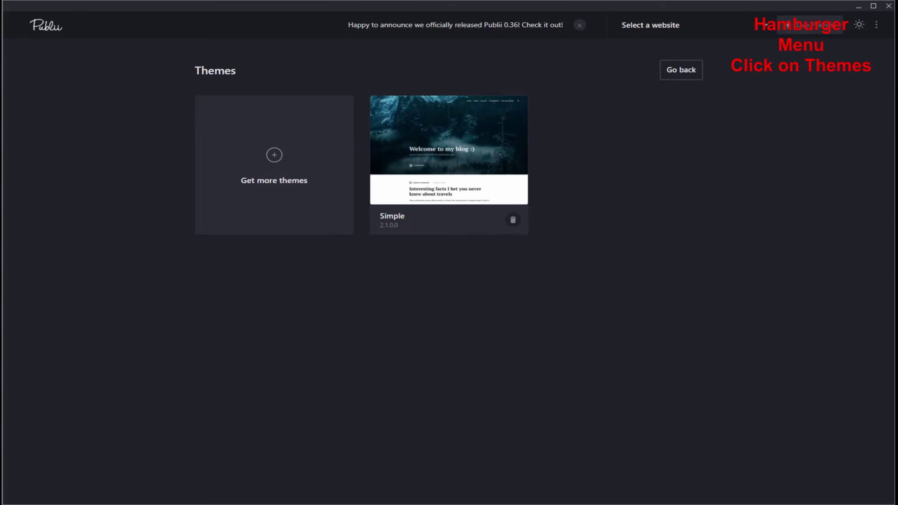
Install technews_2.1.1.0.zip by dropping it on Themes, then return to the posts list.
left_click_drag(893, 219, 600, 199)
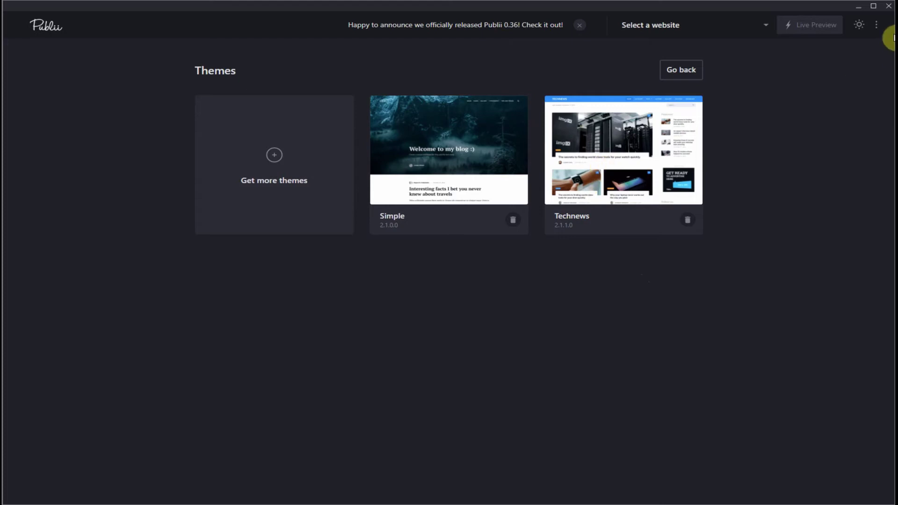
left_click(876, 26)
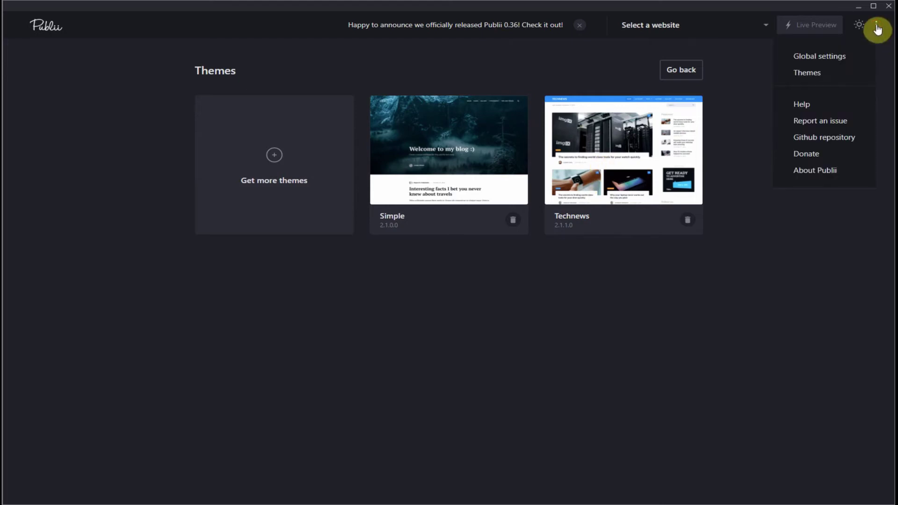
left_click(820, 74)
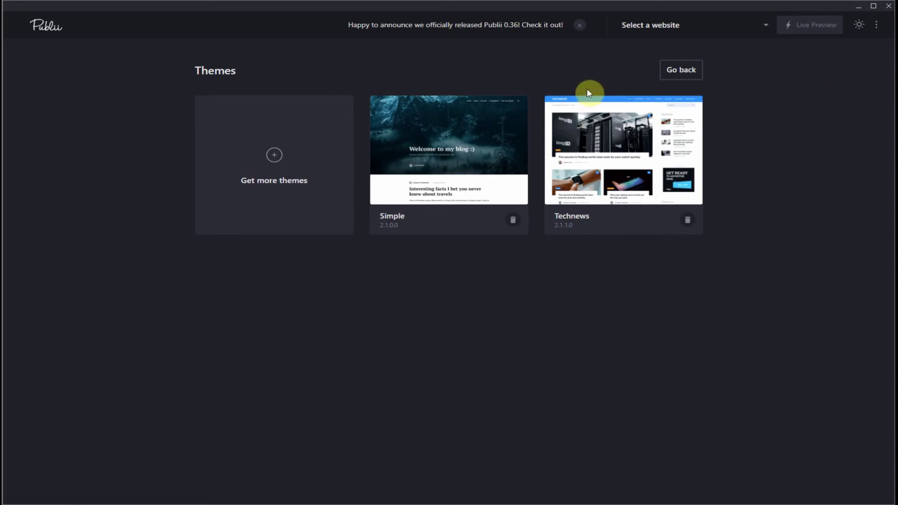
left_click(700, 71)
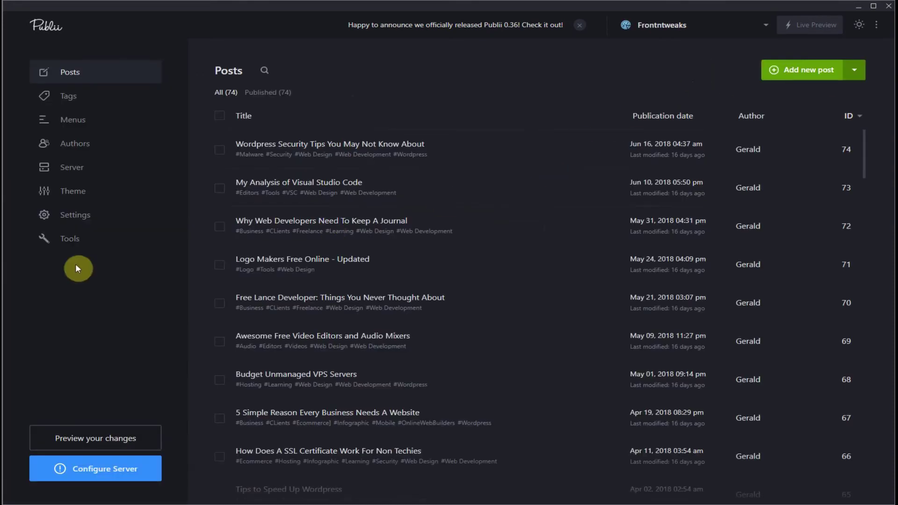
In the Frontntweaks site settings, pick Technews (v.2.1.1.0) from the theme list.
left_click(73, 215)
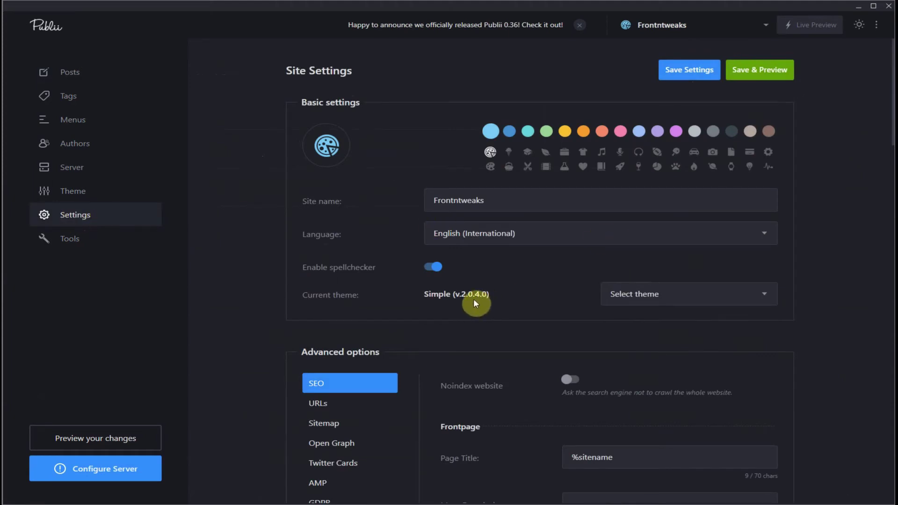
left_click(640, 295)
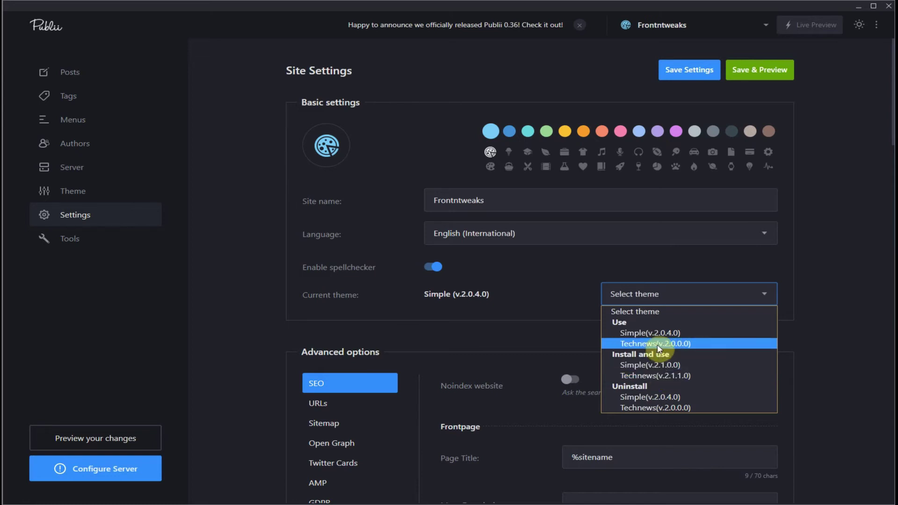
left_click(663, 376)
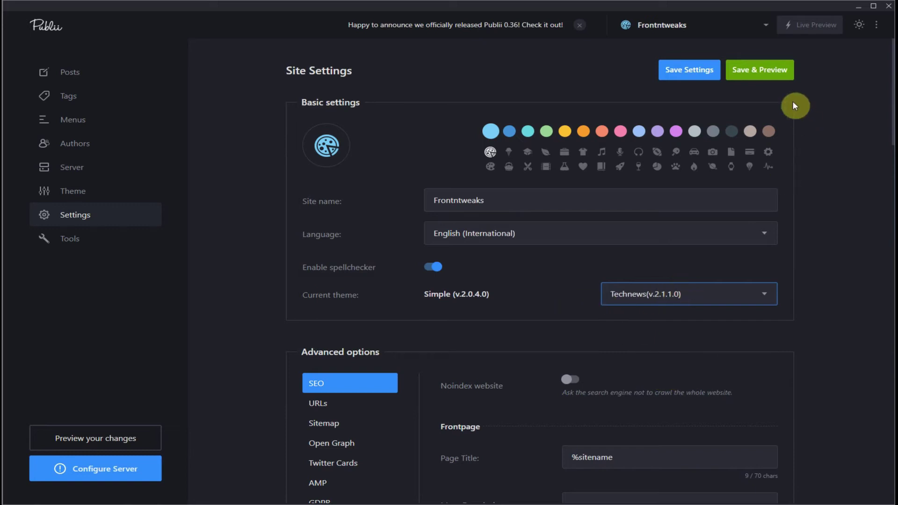
Save the settings to make Technews 2.1.1.0 current and regenerate all thumbnails.
left_click(691, 70)
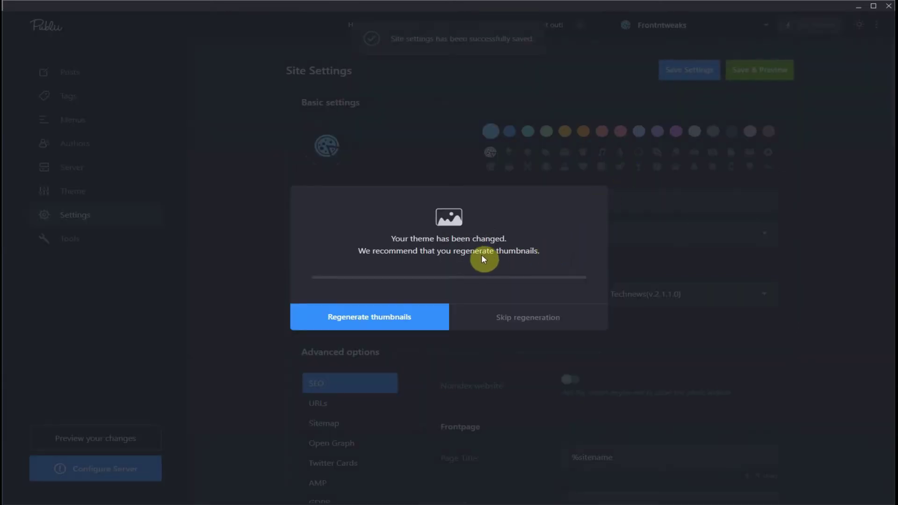
left_click(370, 319)
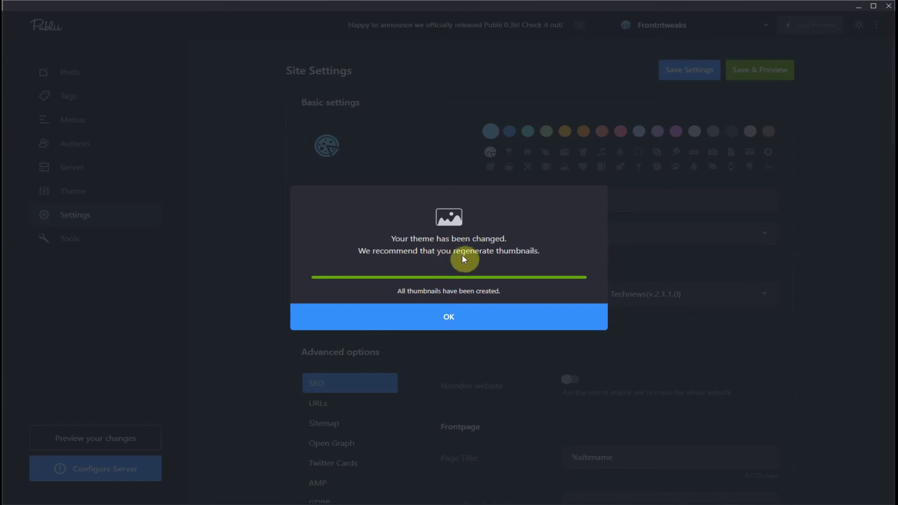
left_click(450, 316)
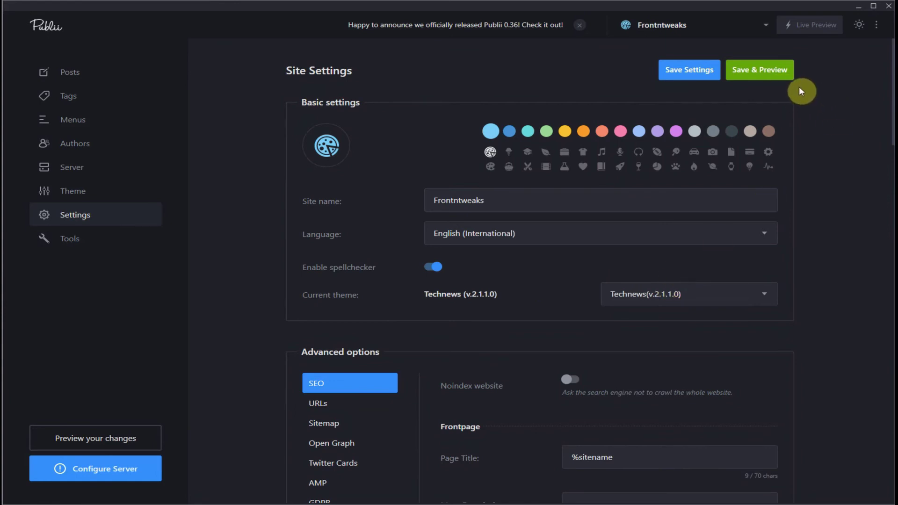
Preview the Technews homepage in Chrome, checking the Powered by Publii Static CMS footer.
left_click(774, 69)
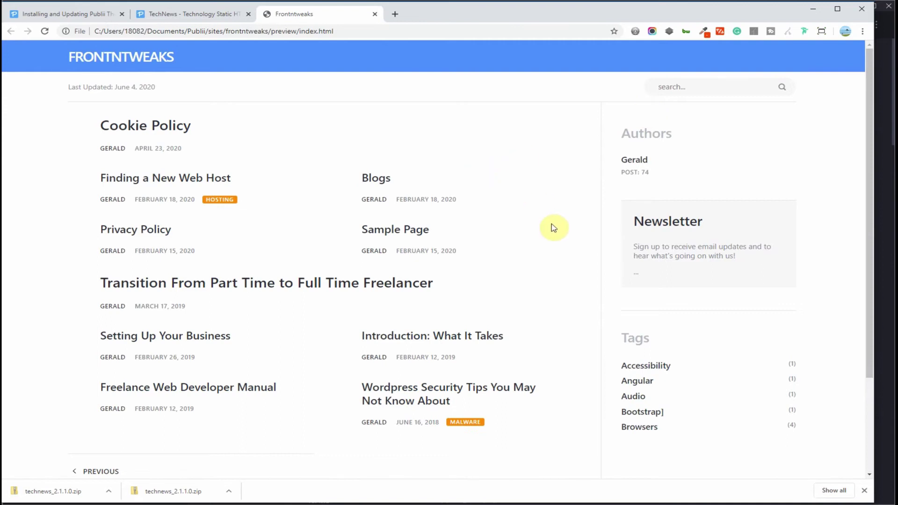
scroll(552, 236, "down", 3)
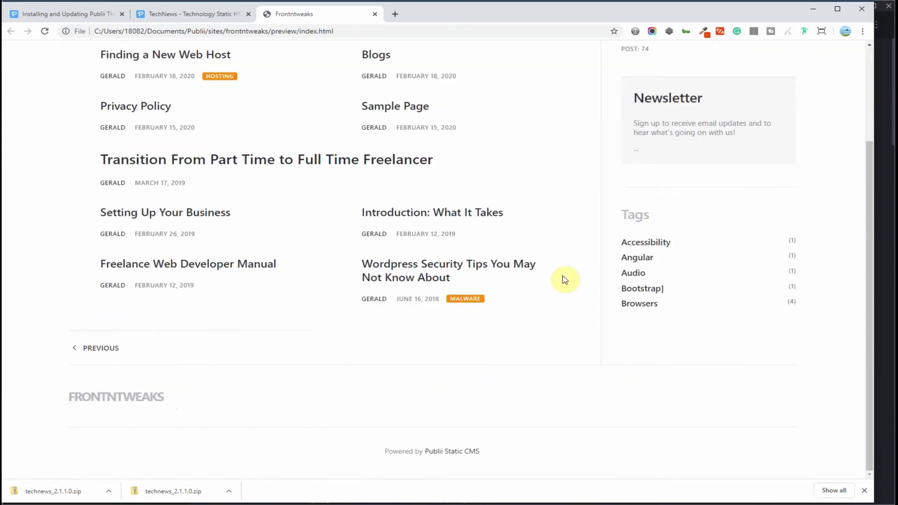
scroll(570, 317, "up", 3)
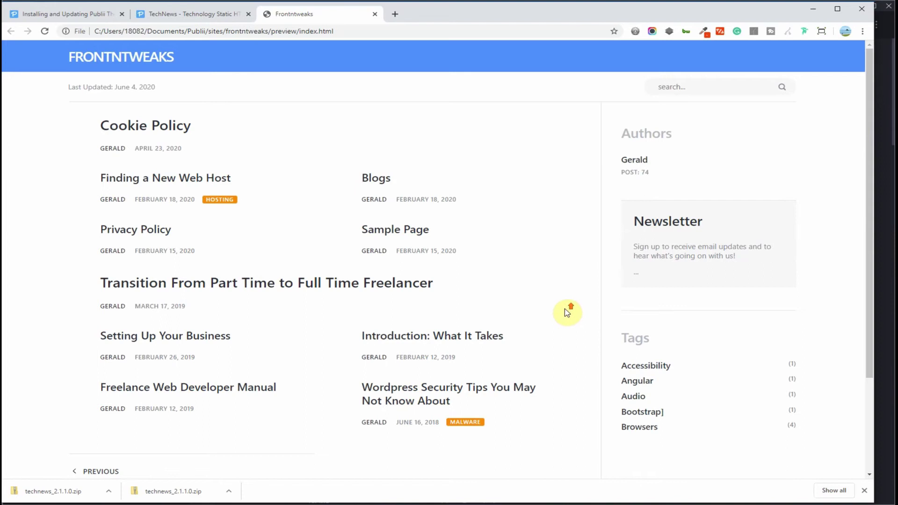
scroll(568, 313, "down", 3)
scroll(565, 309, "up", 3)
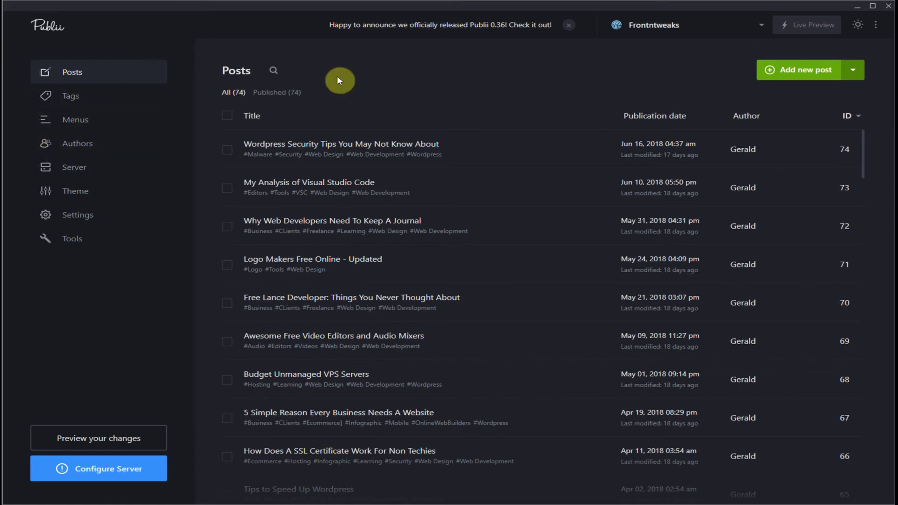
Open the 'Wordpress Security Tips You May Not Know About' post and preview it.
left_click(383, 148)
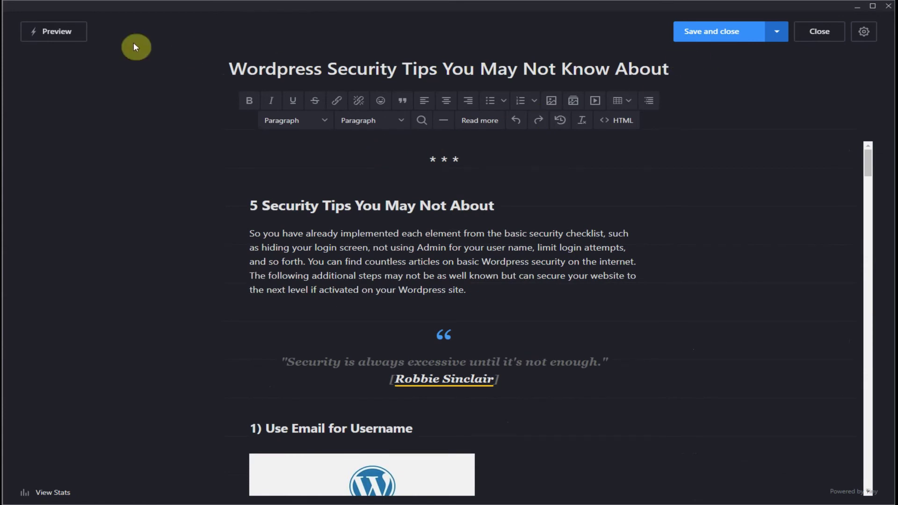
left_click(68, 36)
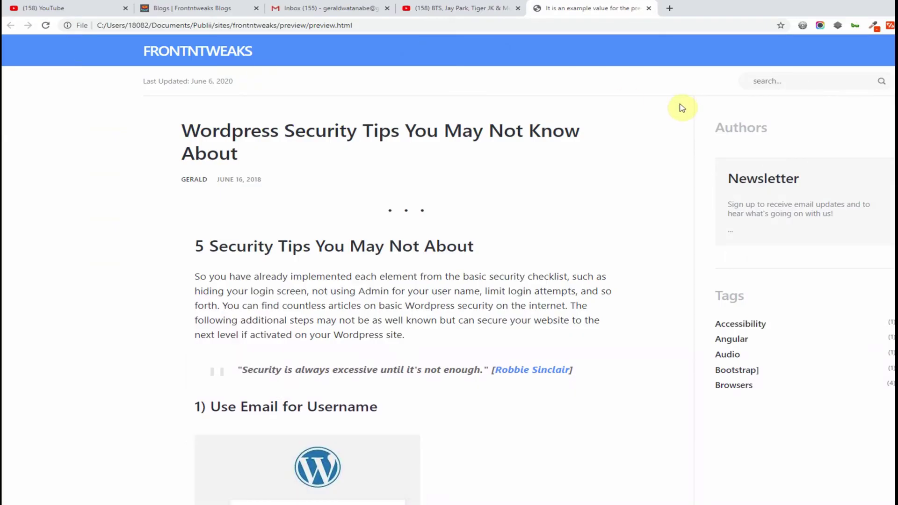
Scroll the security post preview down to its Copyright 2020 Frontntweaks.com footer.
scroll(809, 116, "down", 3)
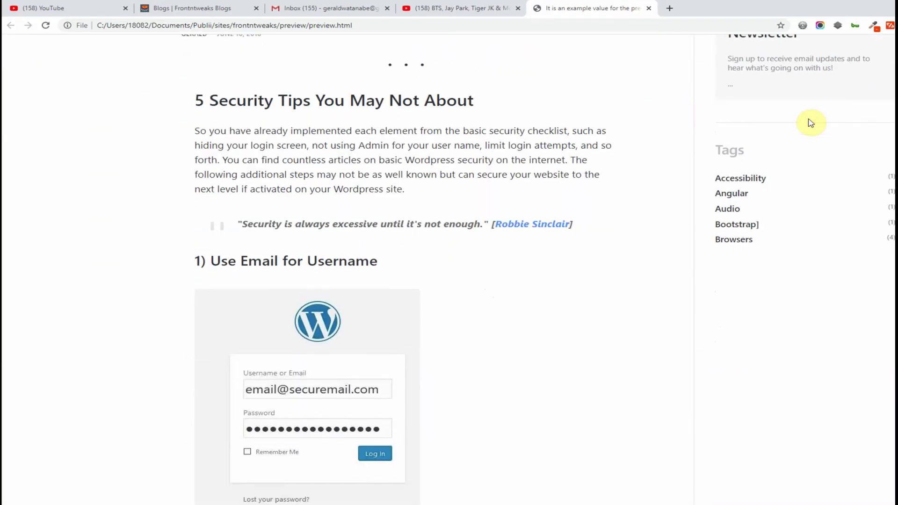
scroll(811, 123, "down", 4)
scroll(812, 123, "down", 7)
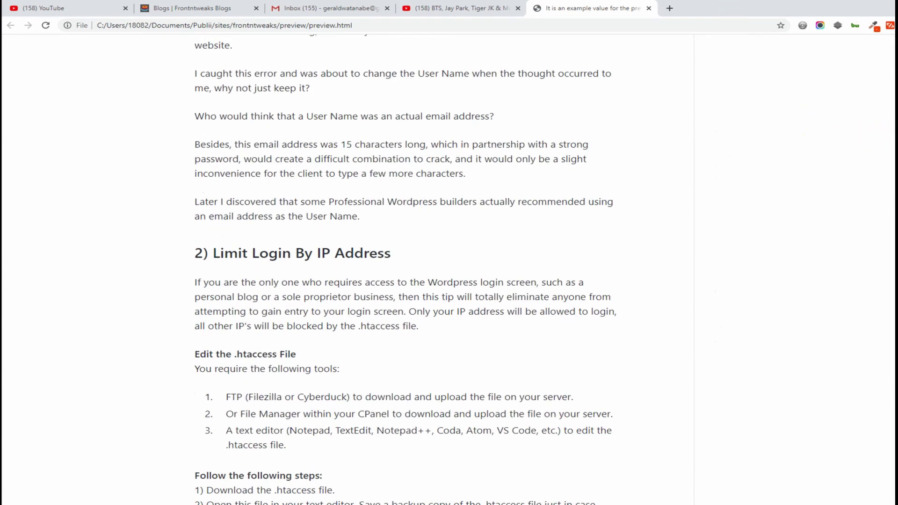
scroll(892, 132, "down", 5)
scroll(892, 133, "up", 5)
scroll(892, 133, "down", 15)
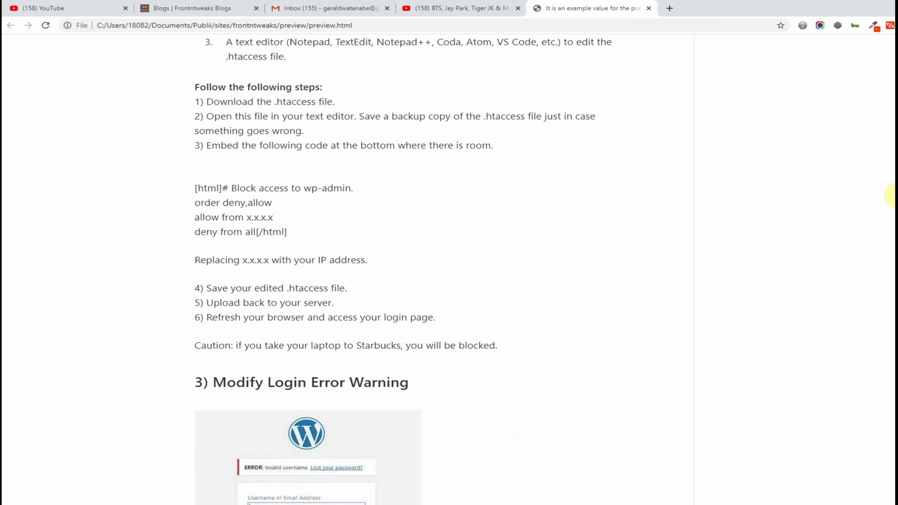
scroll(893, 133, "down", 5)
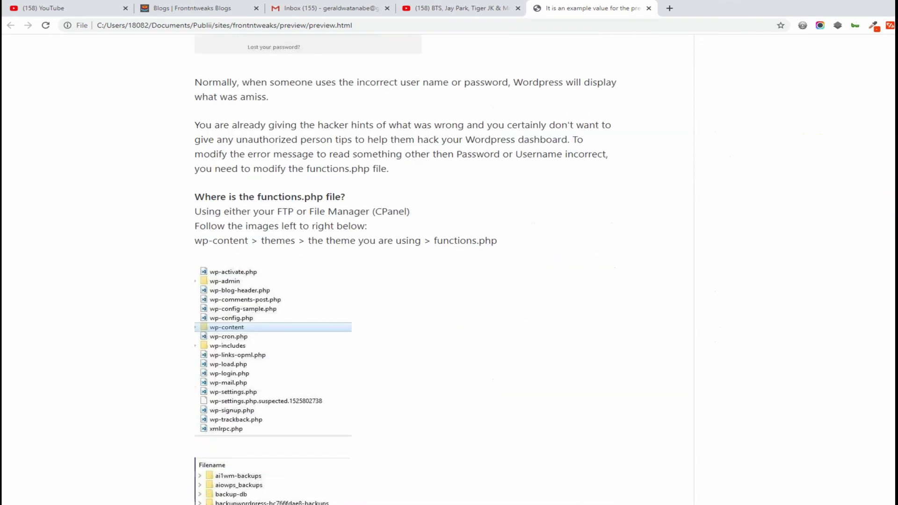
scroll(893, 133, "down", 20)
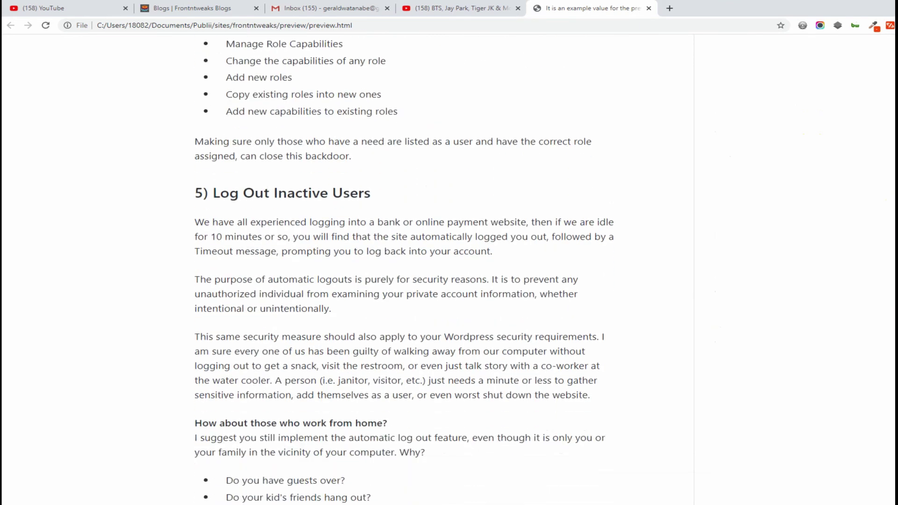
scroll(893, 132, "down", 15)
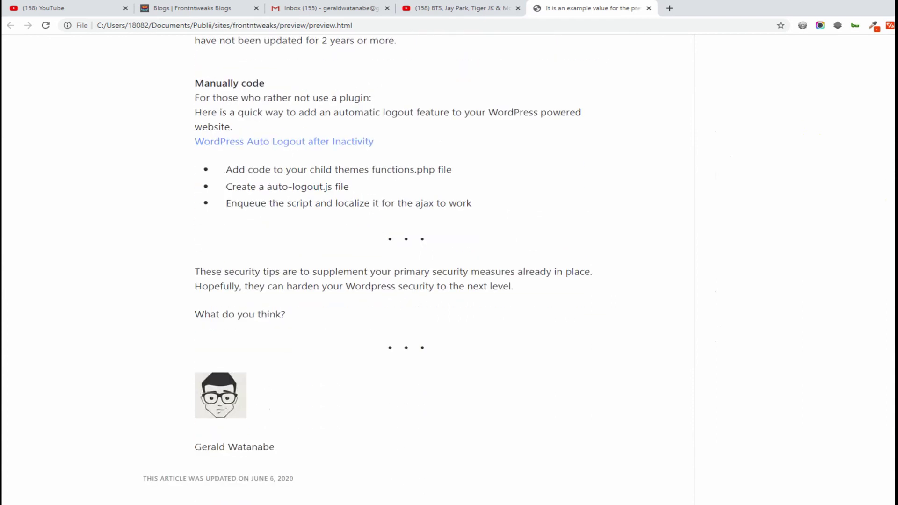
scroll(893, 133, "down", 5)
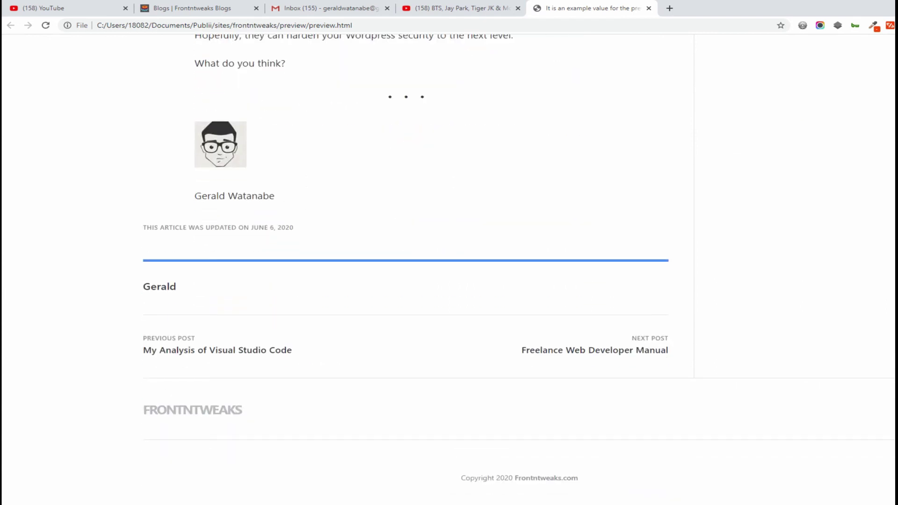
Scroll back up the preview and maximize the Chrome window.
scroll(893, 133, "up", 20)
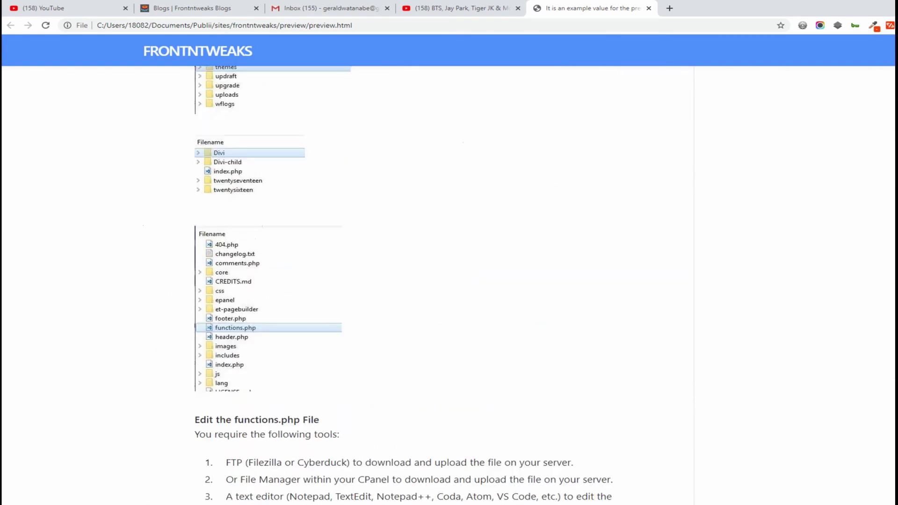
scroll(327, 281, "up", 20)
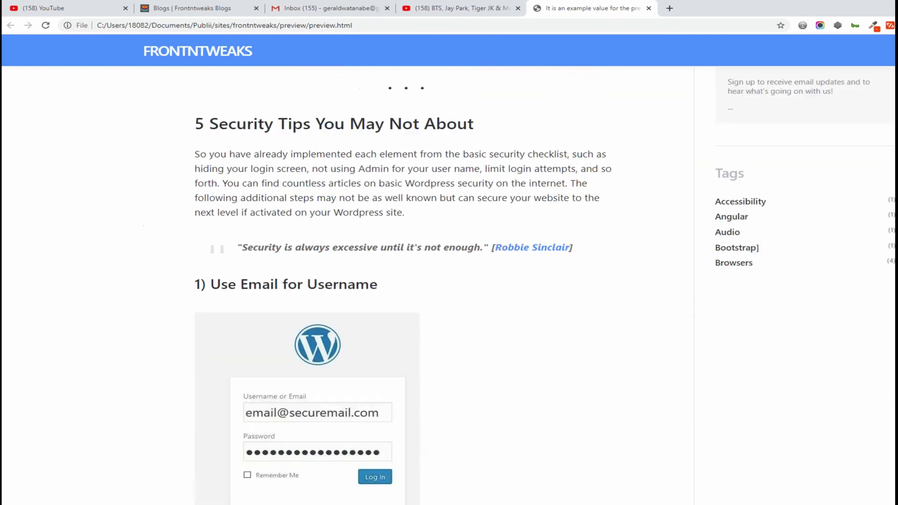
scroll(519, 286, "up", 3)
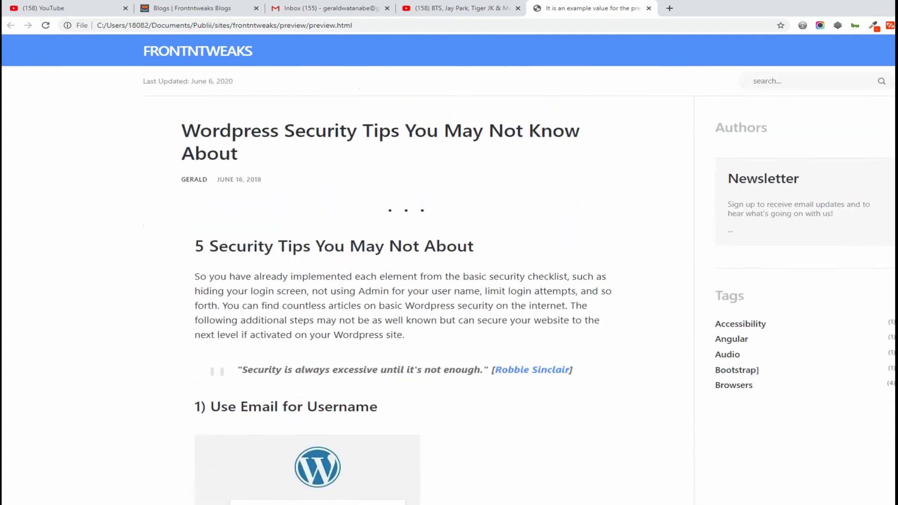
key("super+Up")
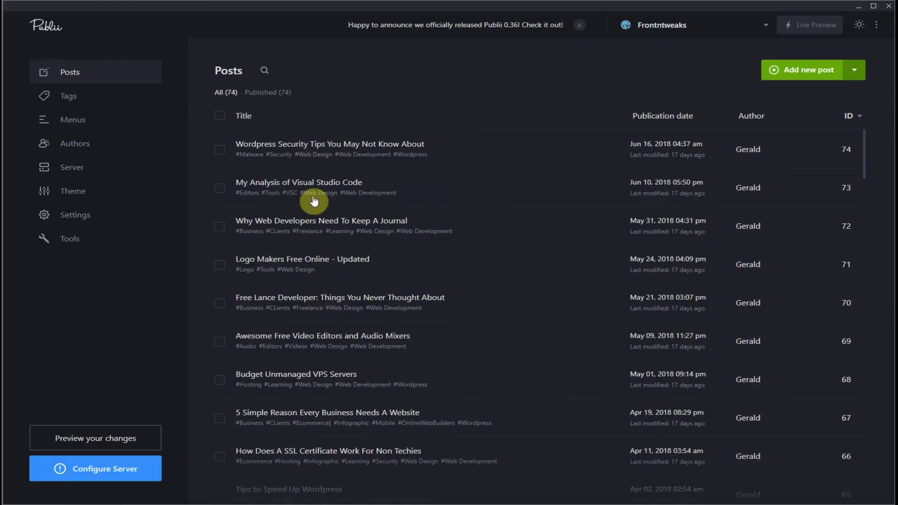
Reopen the Wordpress Security Tips post and render a new browser preview.
left_click(326, 145)
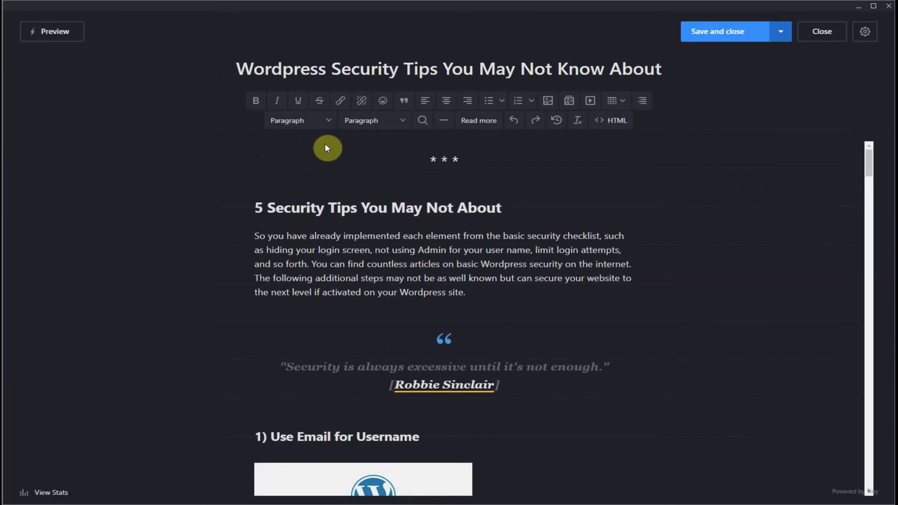
left_click(67, 34)
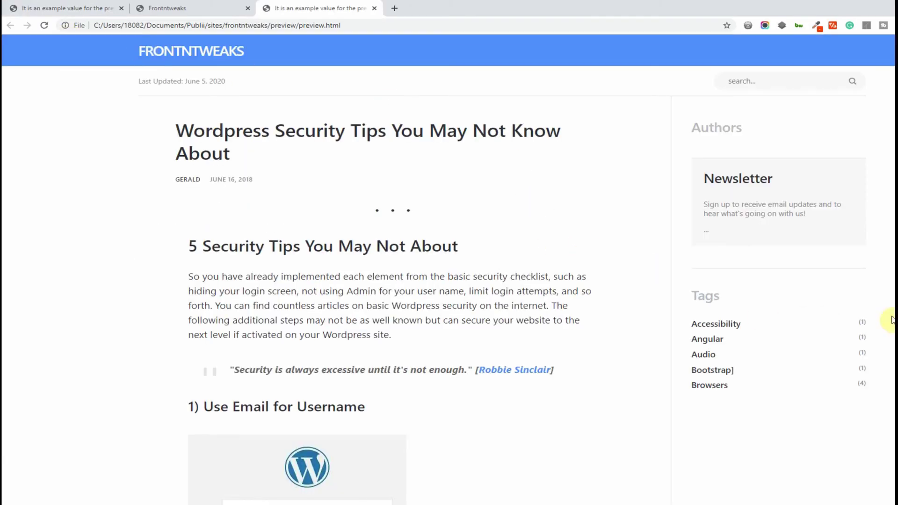
Scroll the new preview down to its Powered by Publii Static CMS footer.
scroll(392, 269, "down", 20)
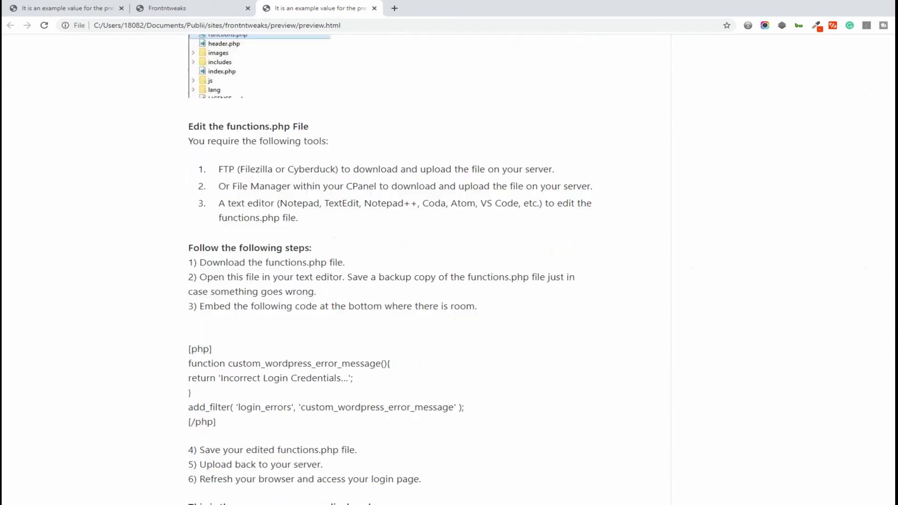
scroll(246, 357, "down", 3)
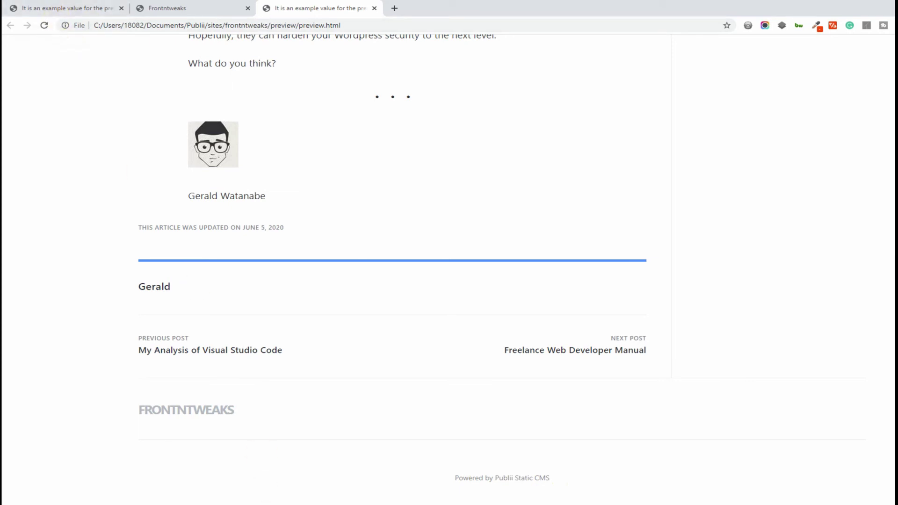
Close the post editor and scroll the theme settings to the Footer copyright text.
left_click(296, 504)
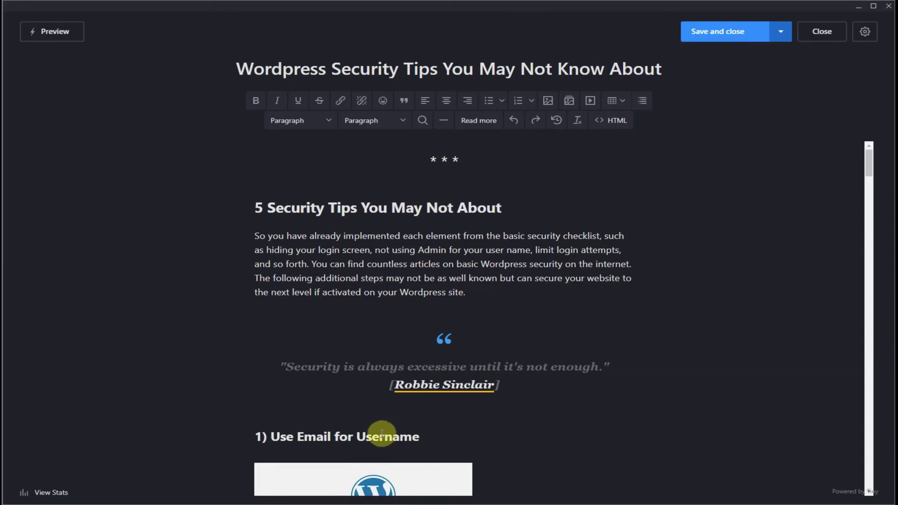
left_click(828, 30)
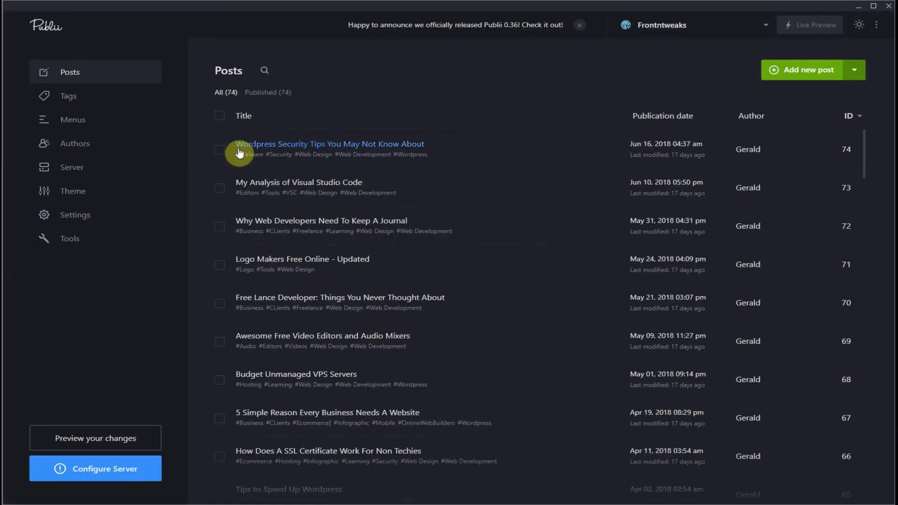
left_click(70, 192)
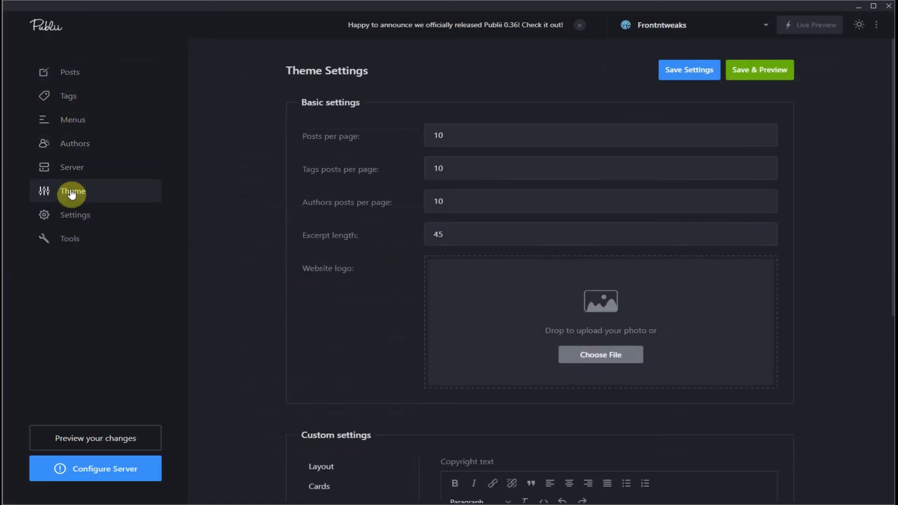
scroll(655, 263, "down", 5)
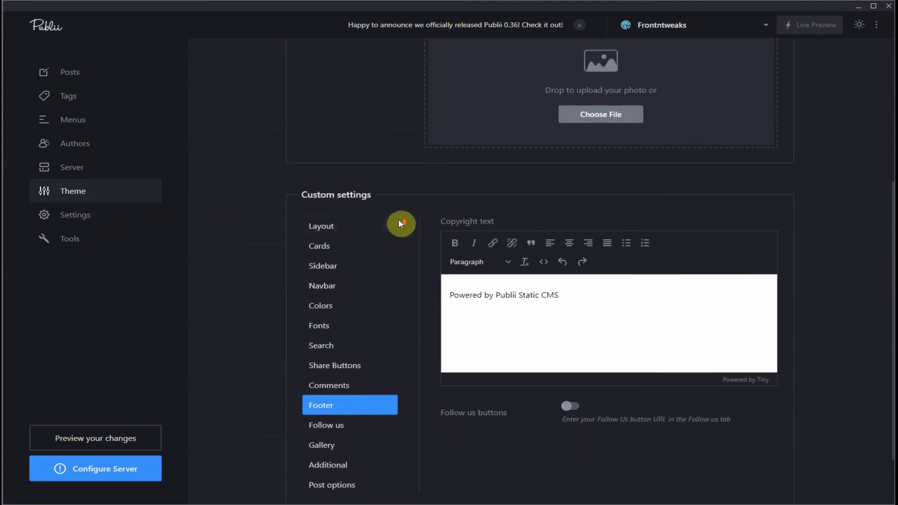
scroll(400, 223, "up", 3)
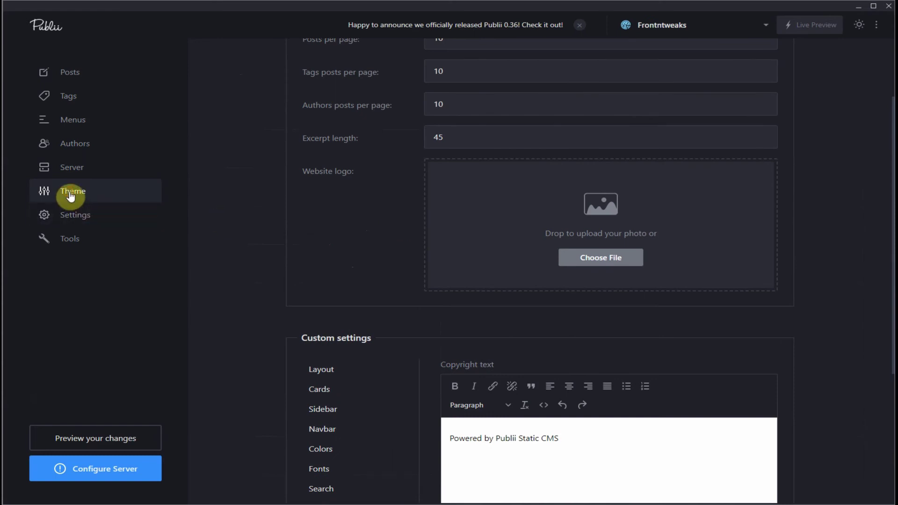
scroll(393, 208, "up", 3)
scroll(393, 208, "down", 4)
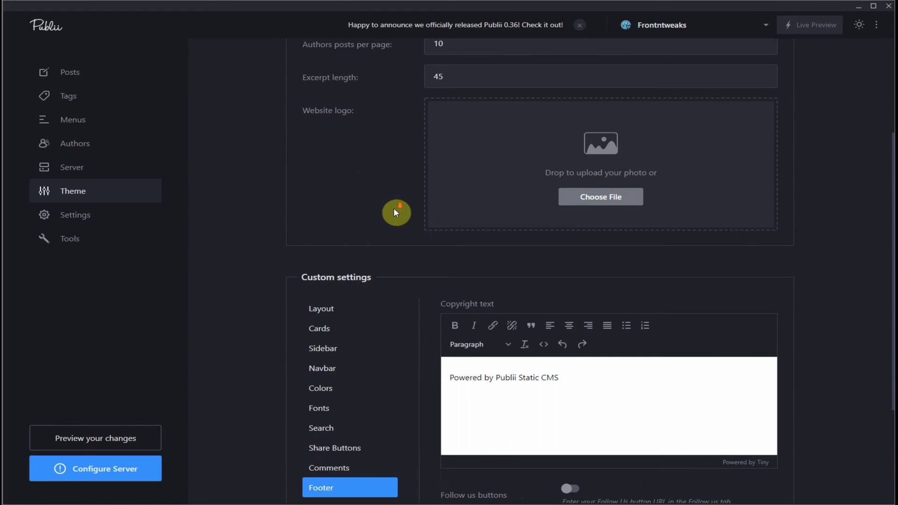
scroll(395, 212, "down", 3)
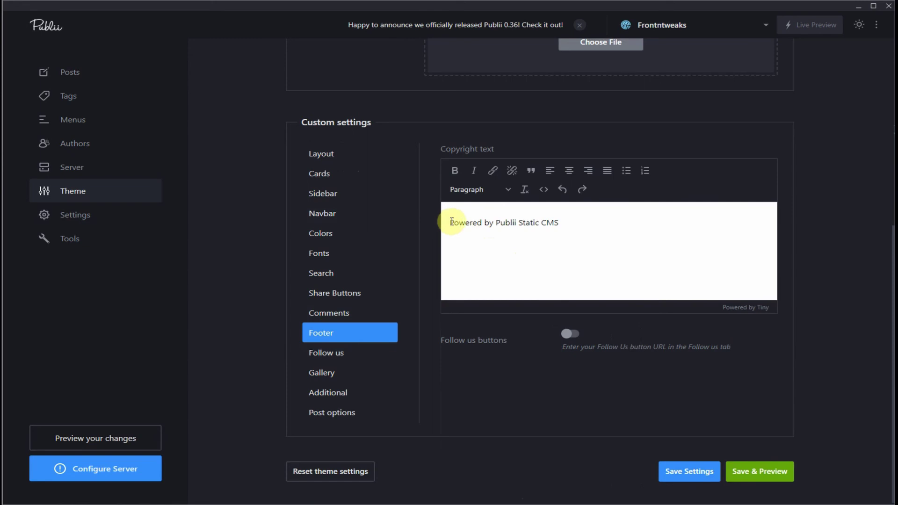
Replace the footer's Powered by Publii Static CMS line with 'copyright 2020 Frontntweaks.com'.
left_click_drag(451, 222, 596, 222)
key("BackSpace")
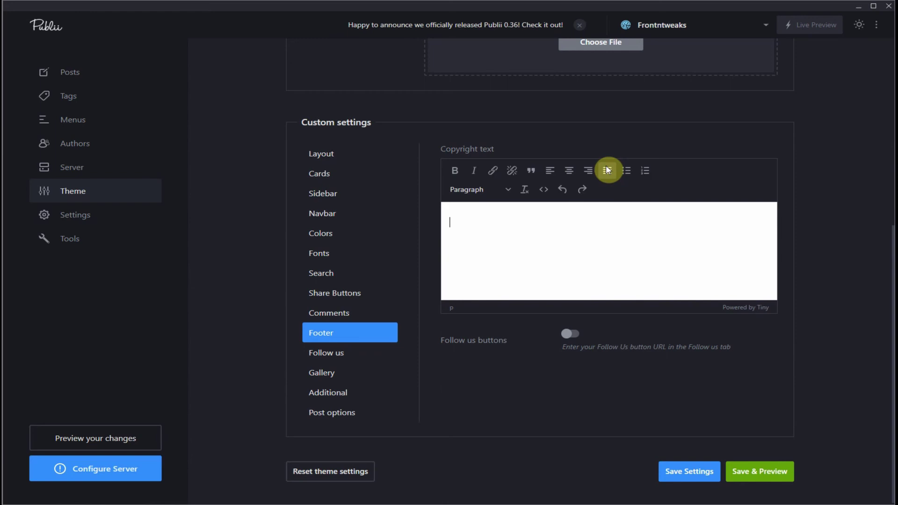
type("copyright 2020 Frontn")
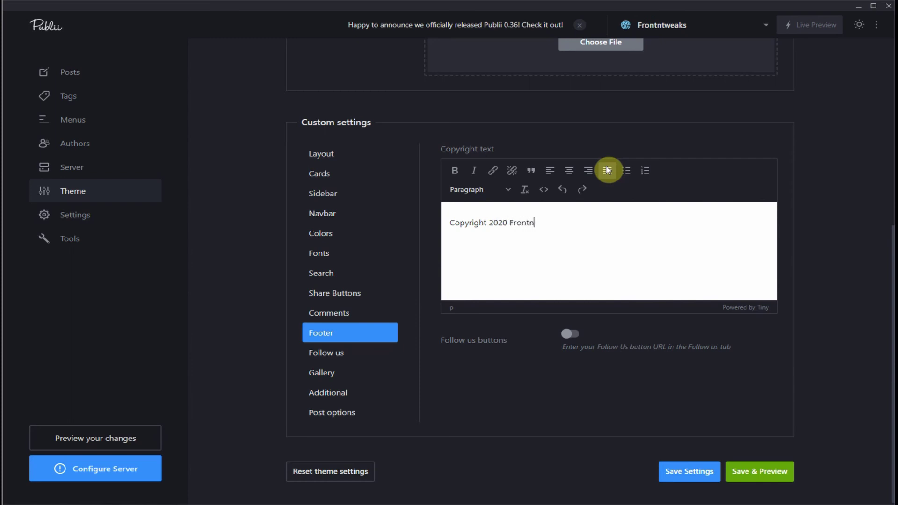
type("tweaks.com")
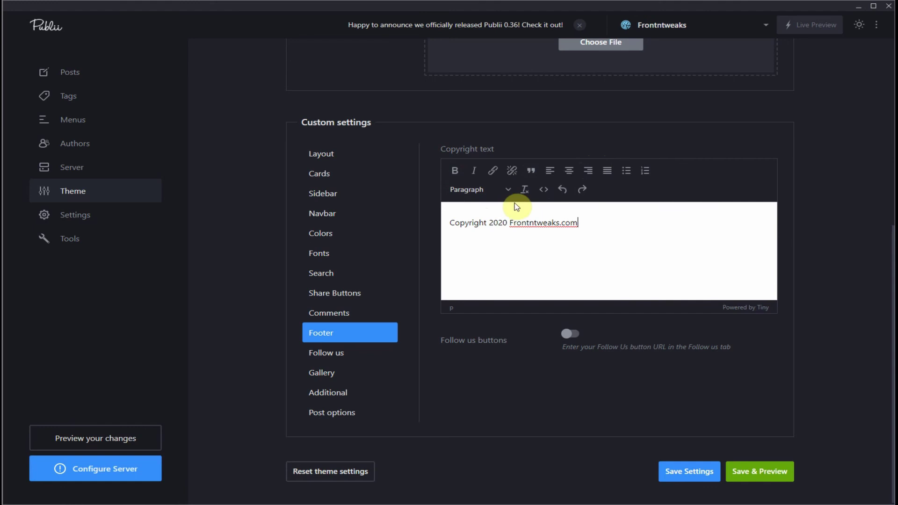
Make the domain Frontntweaks.com bold, leaving the block format unchanged.
left_click_drag(509, 223, 579, 231)
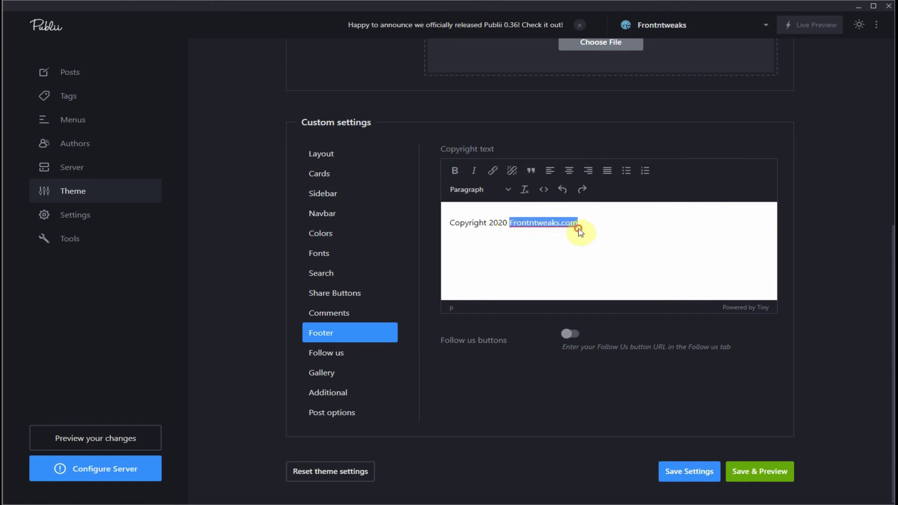
left_click(490, 171)
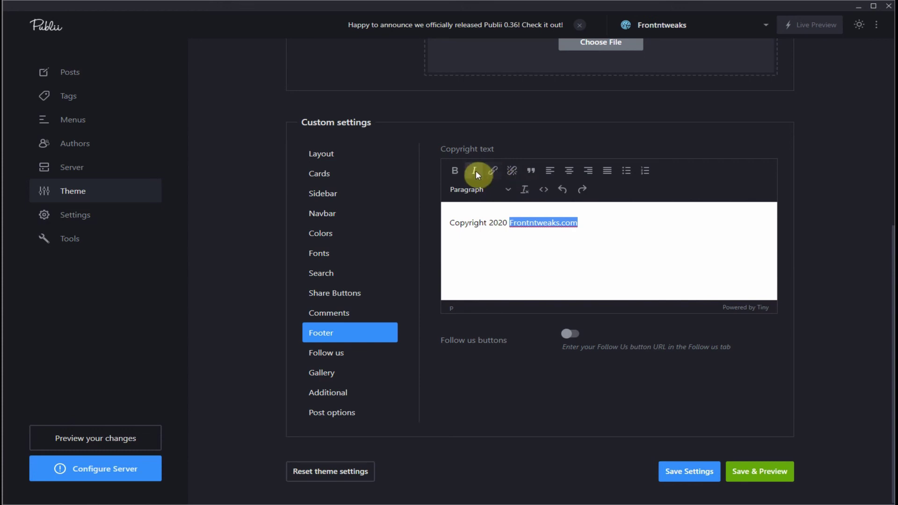
left_click(459, 171)
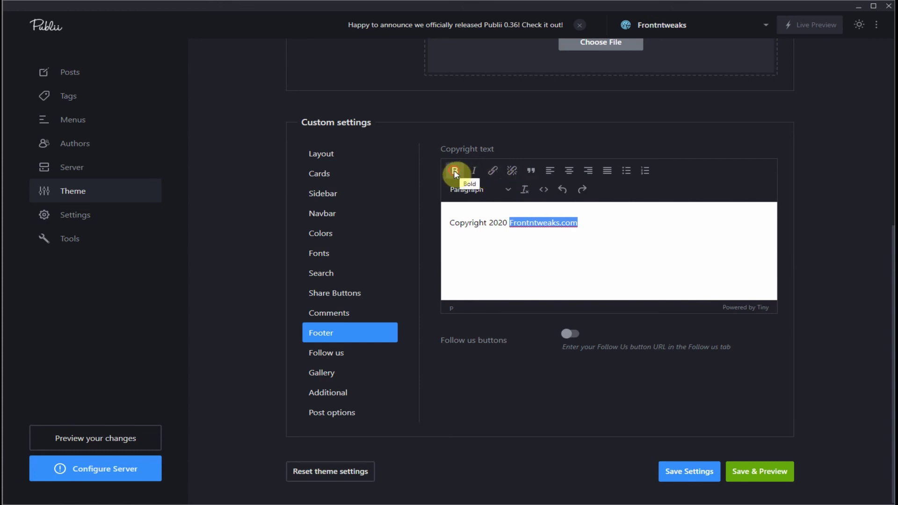
left_click(546, 272)
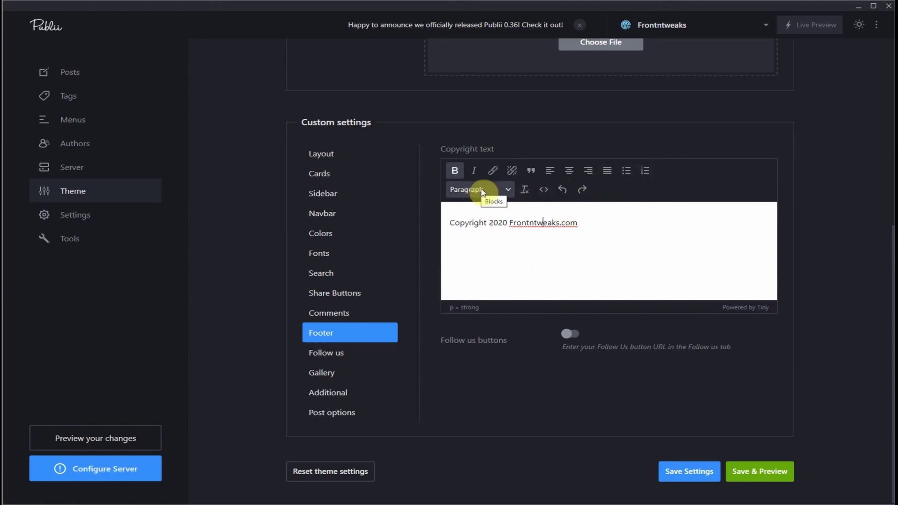
left_click(507, 192)
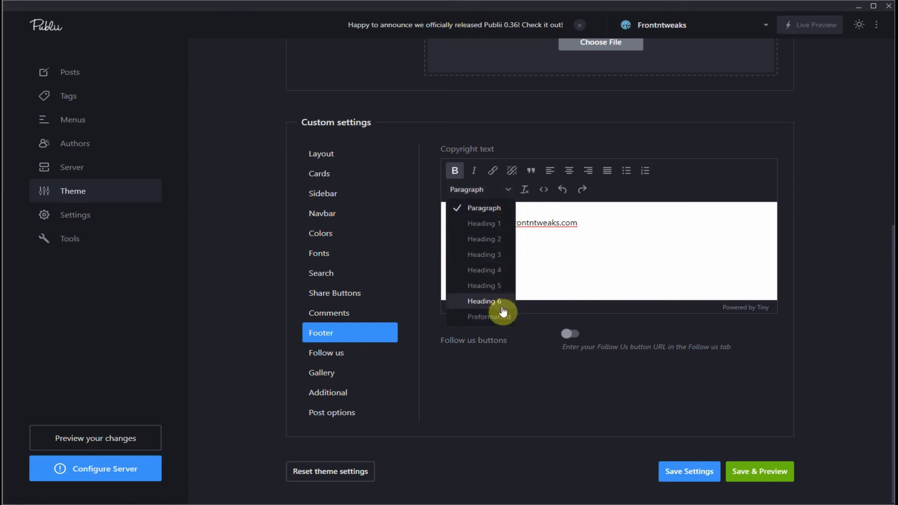
left_click(572, 269)
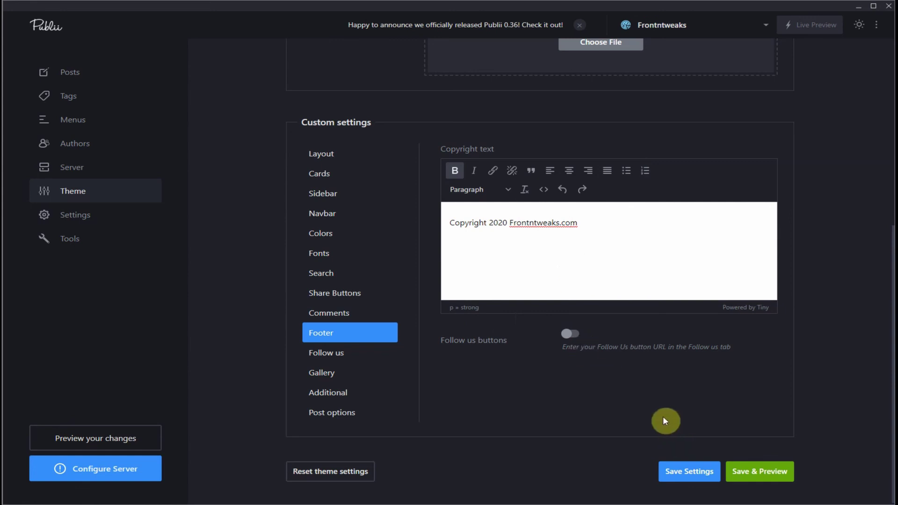
Save the theme settings and check the preview footer reads Copyright 2020 Frontntweaks.com.
left_click(753, 476)
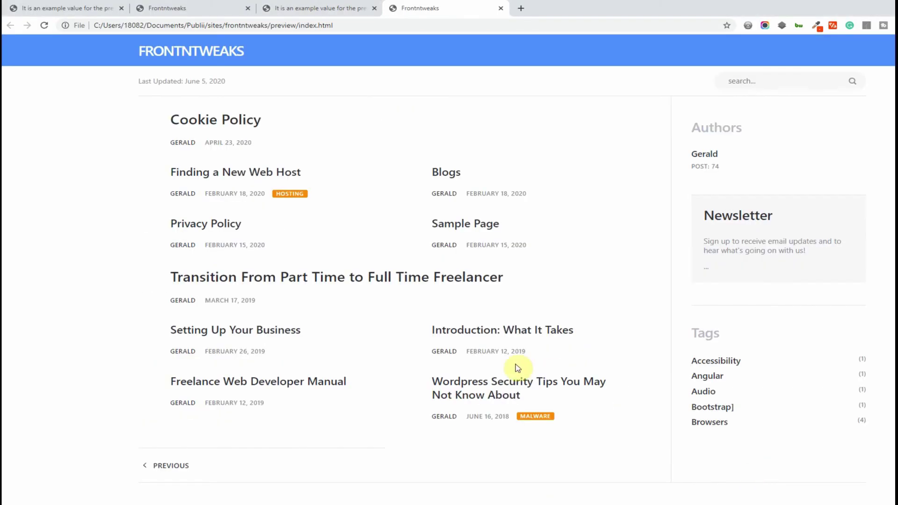
scroll(519, 368, "down", 2)
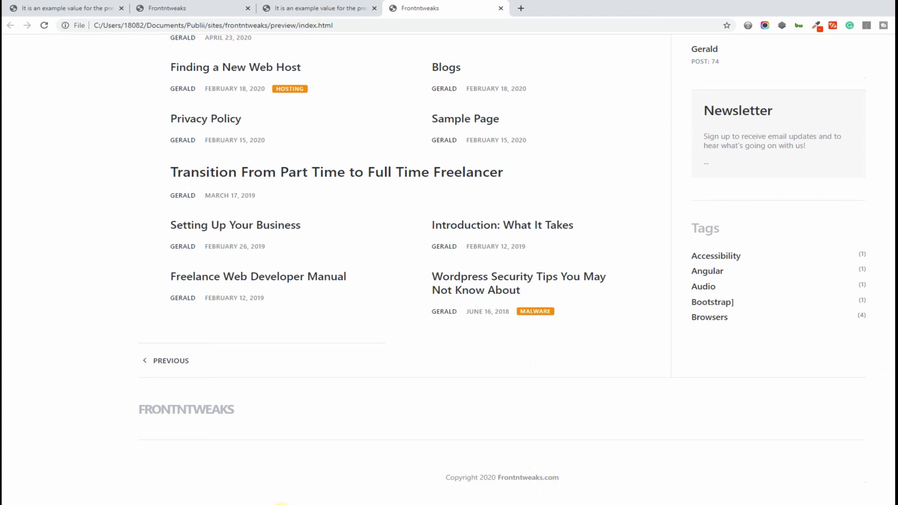
mouse_move(294, 504)
left_click(297, 470)
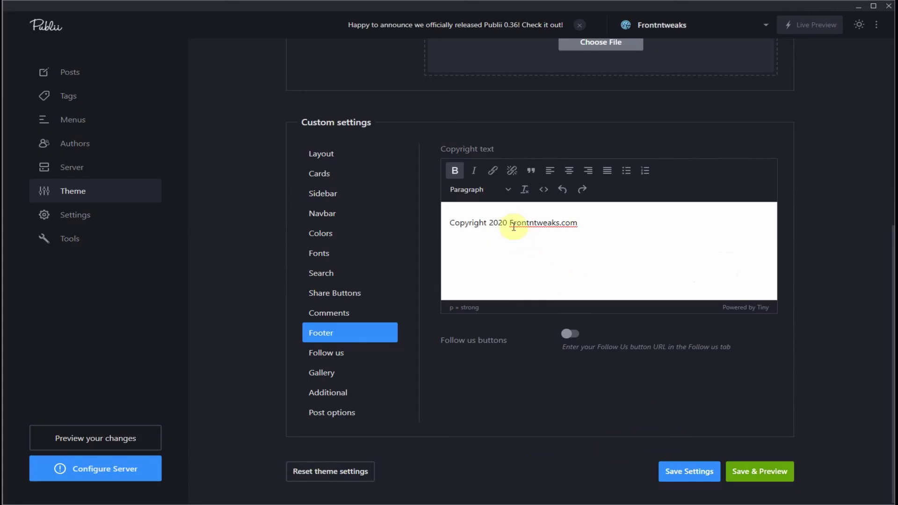
Open the 'Wordpress Security Tips You May Not Know About' post from the Posts list and preview it in Chrome.
left_click_drag(510, 223, 578, 224)
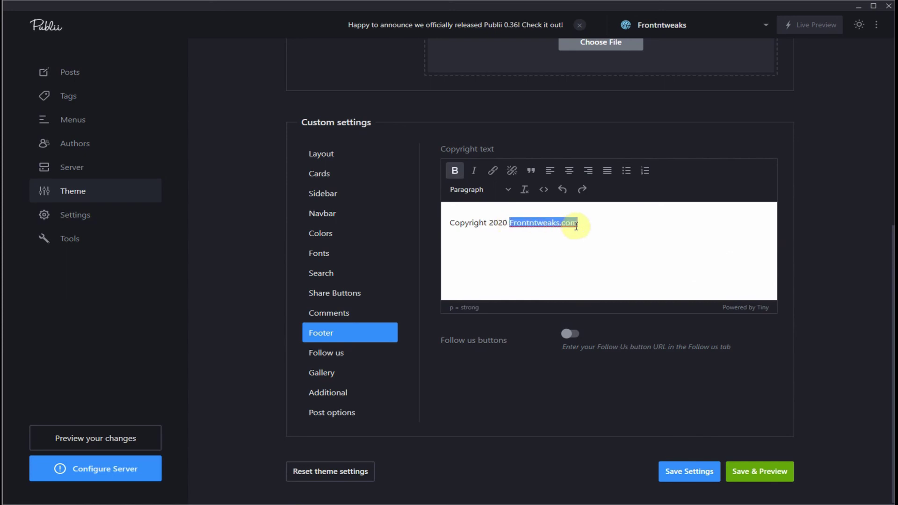
left_click(594, 256)
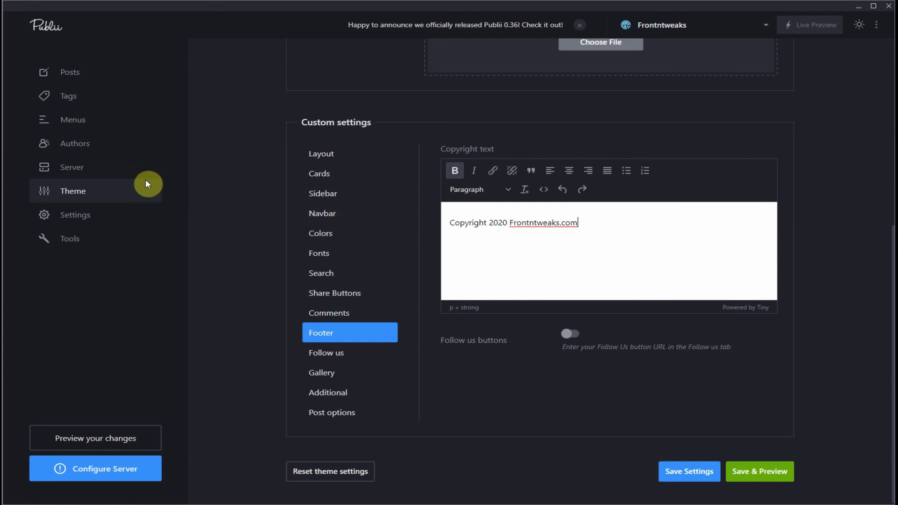
left_click(71, 75)
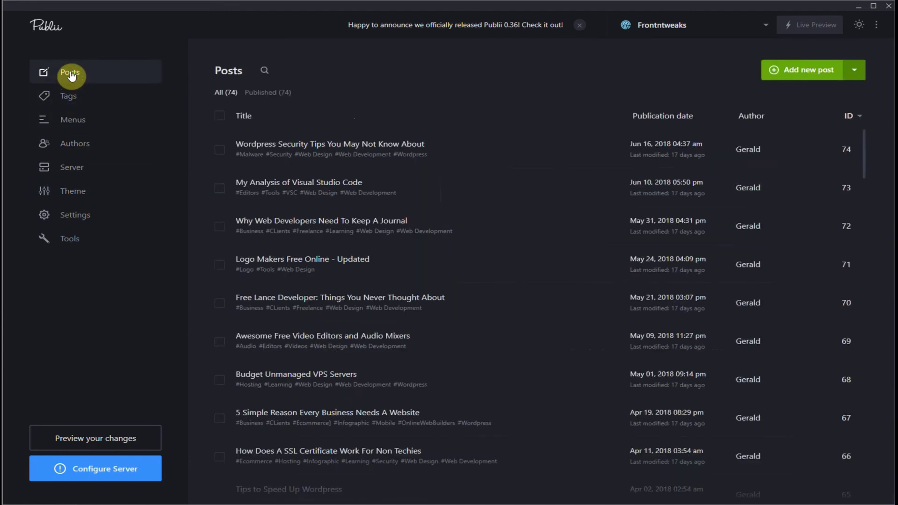
left_click(305, 151)
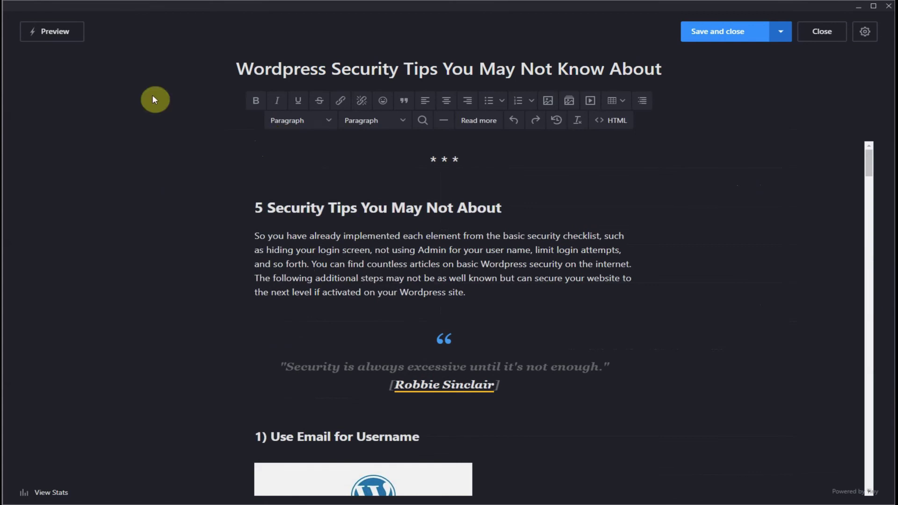
left_click(49, 34)
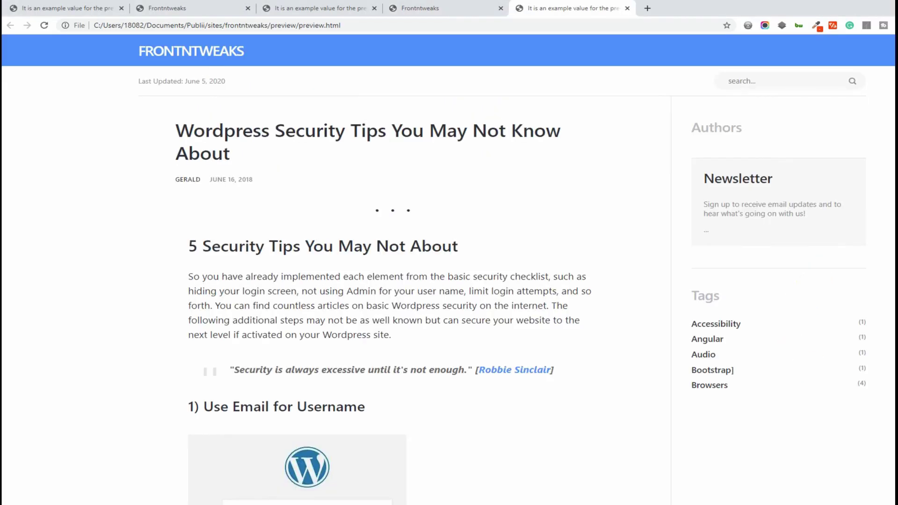
scroll(449, 270, "down", 20)
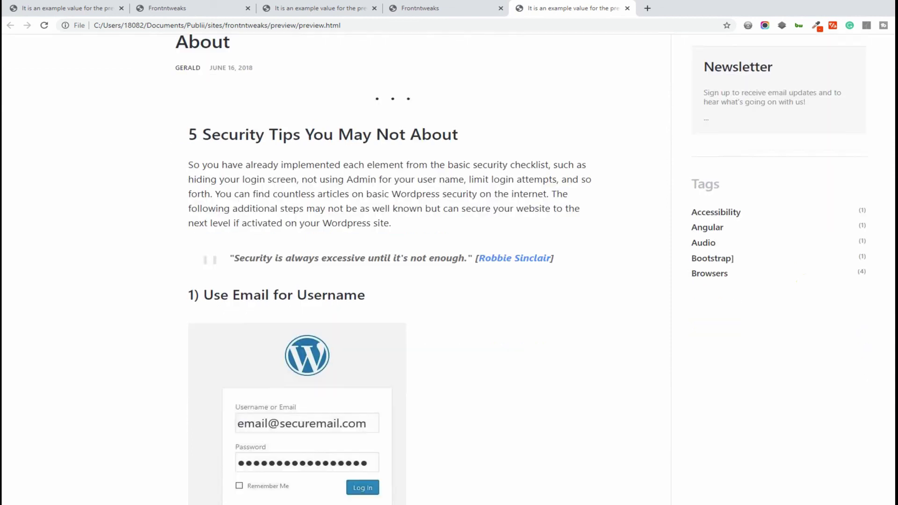
scroll(290, 402, "down", 15)
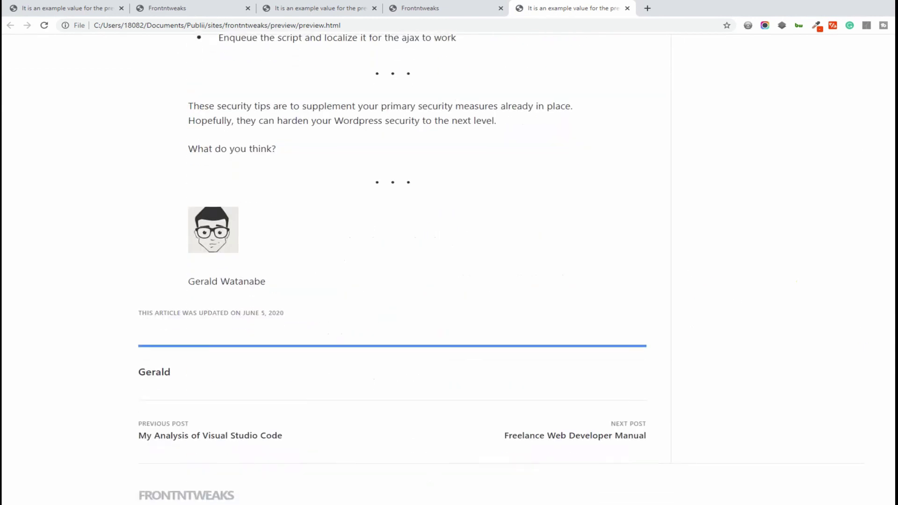